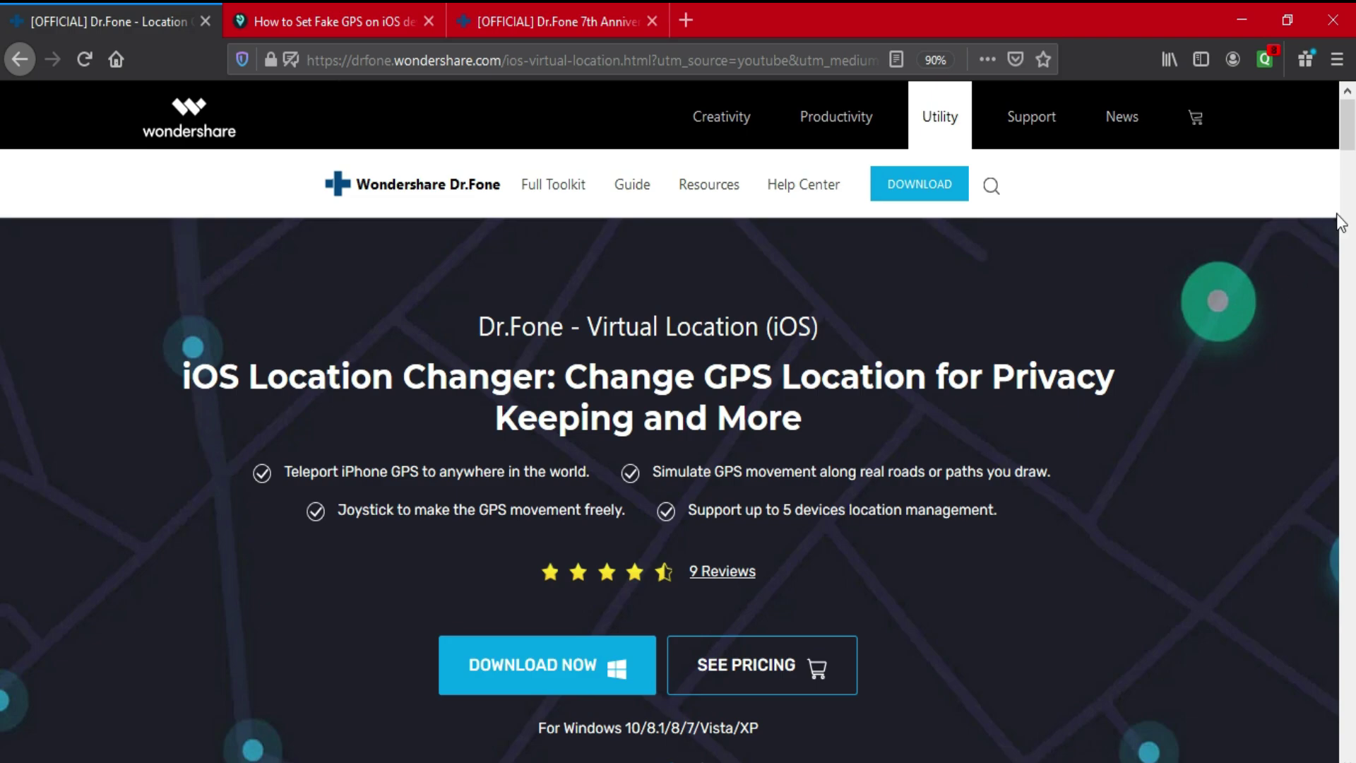
Step: Scroll down the Dr.Fone Virtual Location (iOS) product page past its iOS Location Changer headline
{"action": "scroll", "coordinate": [3, 137], "scroll_direction": "down", "scroll_amount": 10}
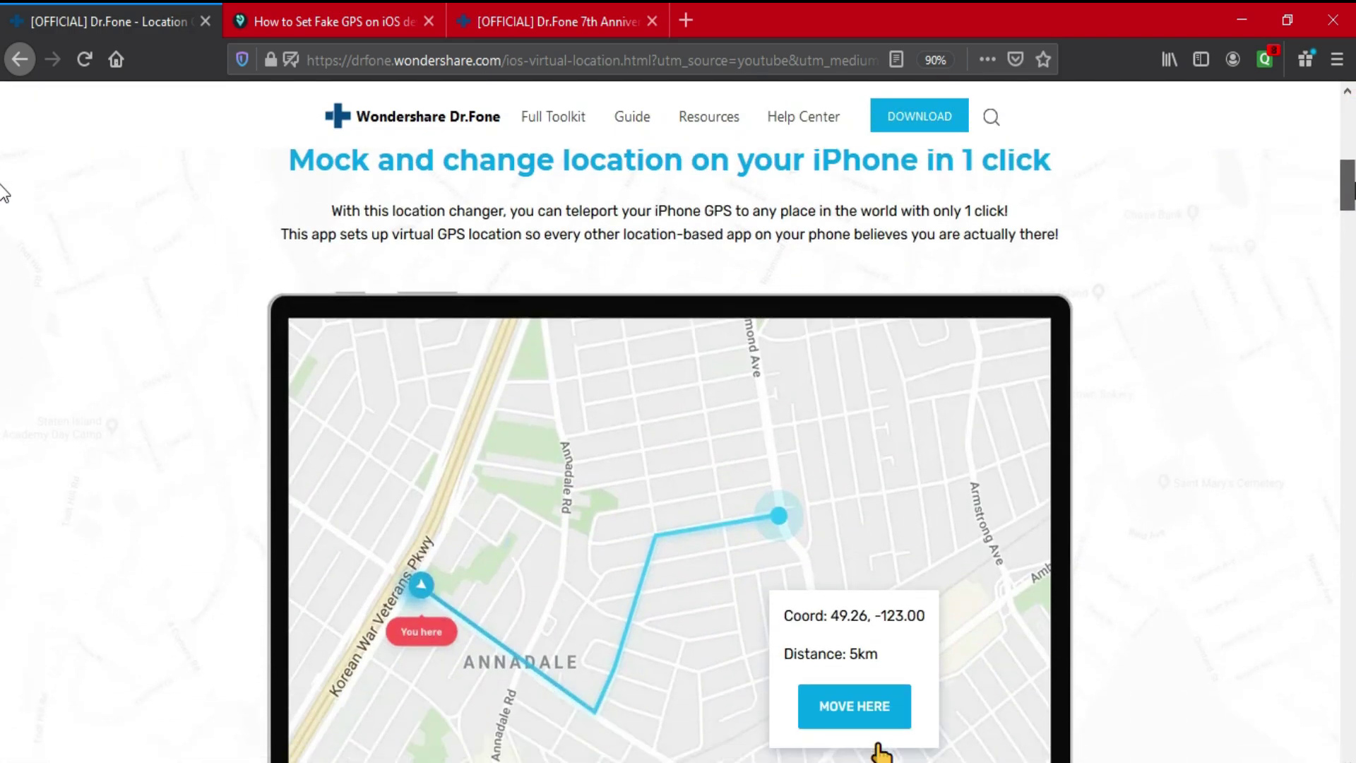
Step: Read through the feature sections down to '3 steps to change GPS location on iPhone'
{"action": "scroll", "coordinate": [3, 196], "scroll_direction": "down", "scroll_amount": 2}
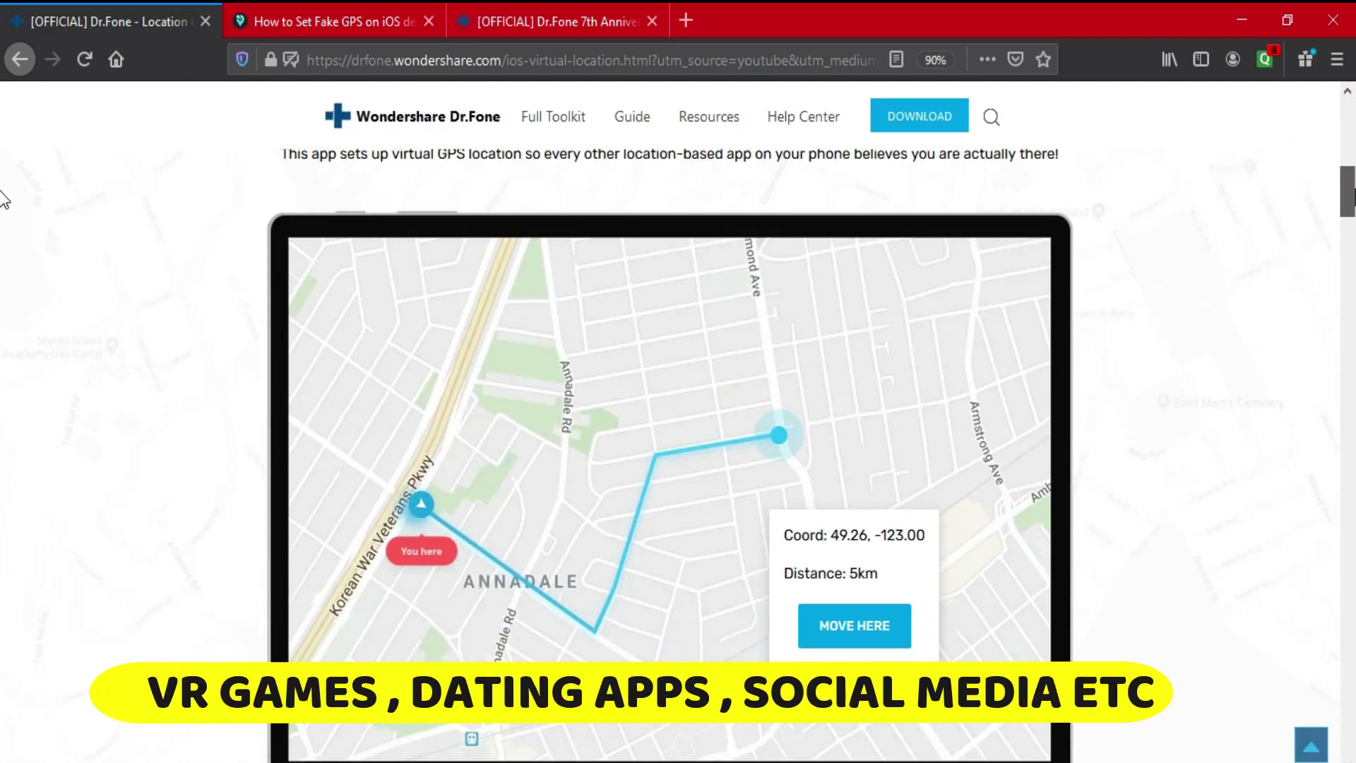
{"action": "scroll", "coordinate": [3, 212], "scroll_direction": "down", "scroll_amount": 6}
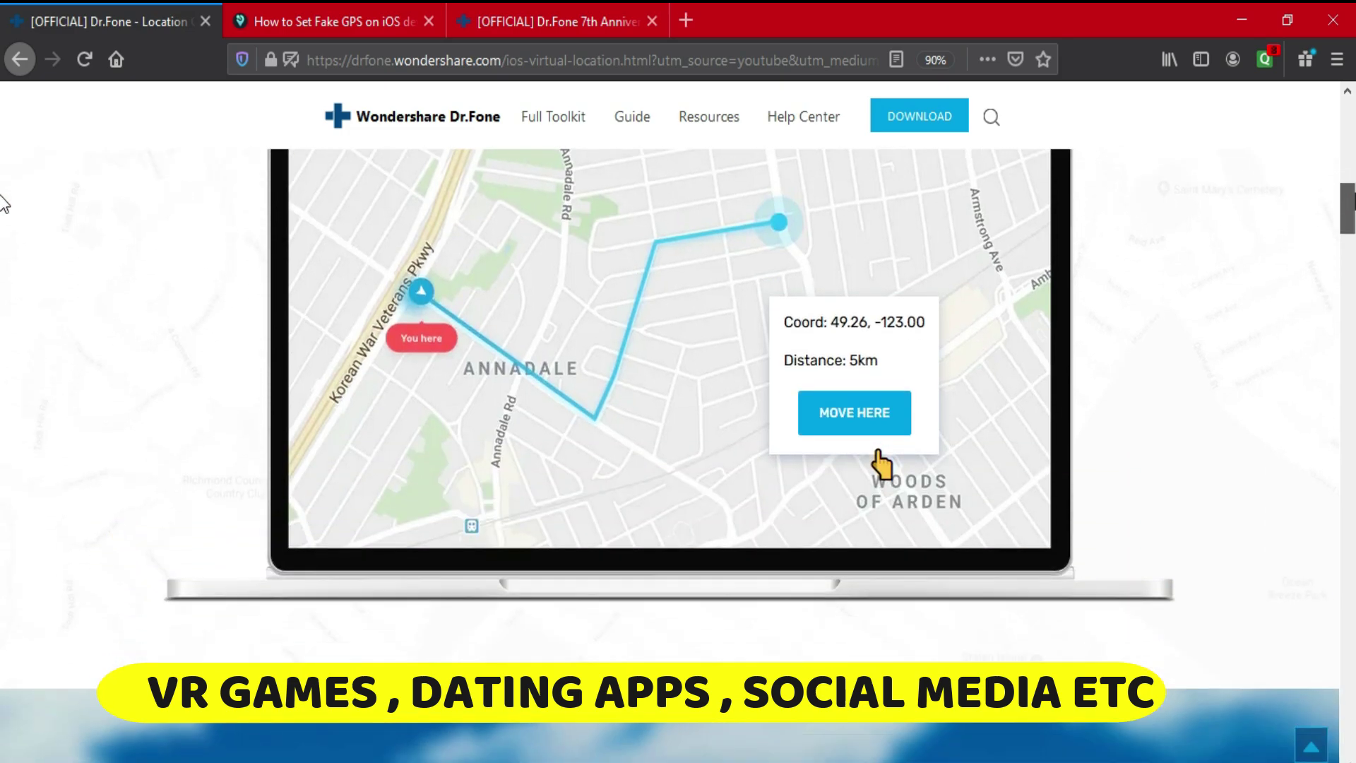
{"action": "scroll", "coordinate": [3, 226], "scroll_direction": "down", "scroll_amount": 4}
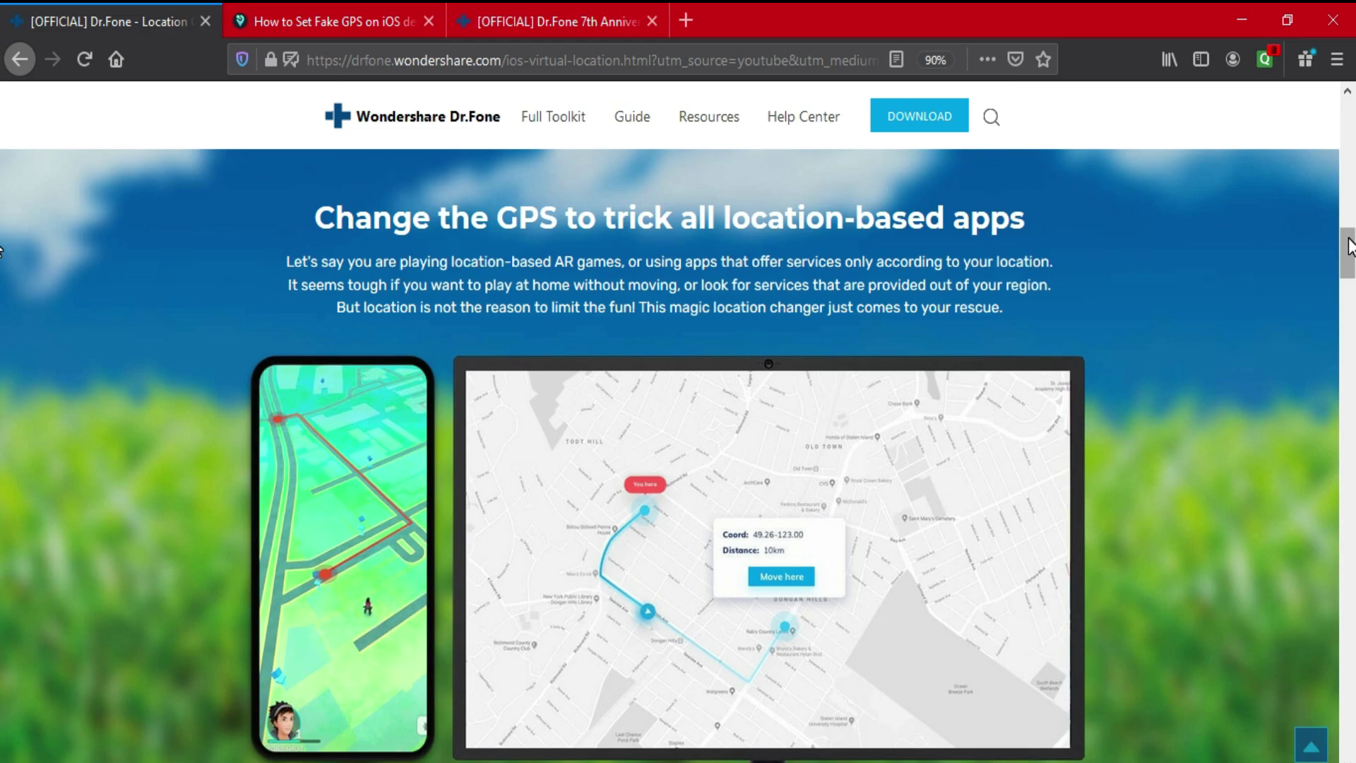
{"action": "scroll", "coordinate": [3, 251], "scroll_direction": "down", "scroll_amount": 10}
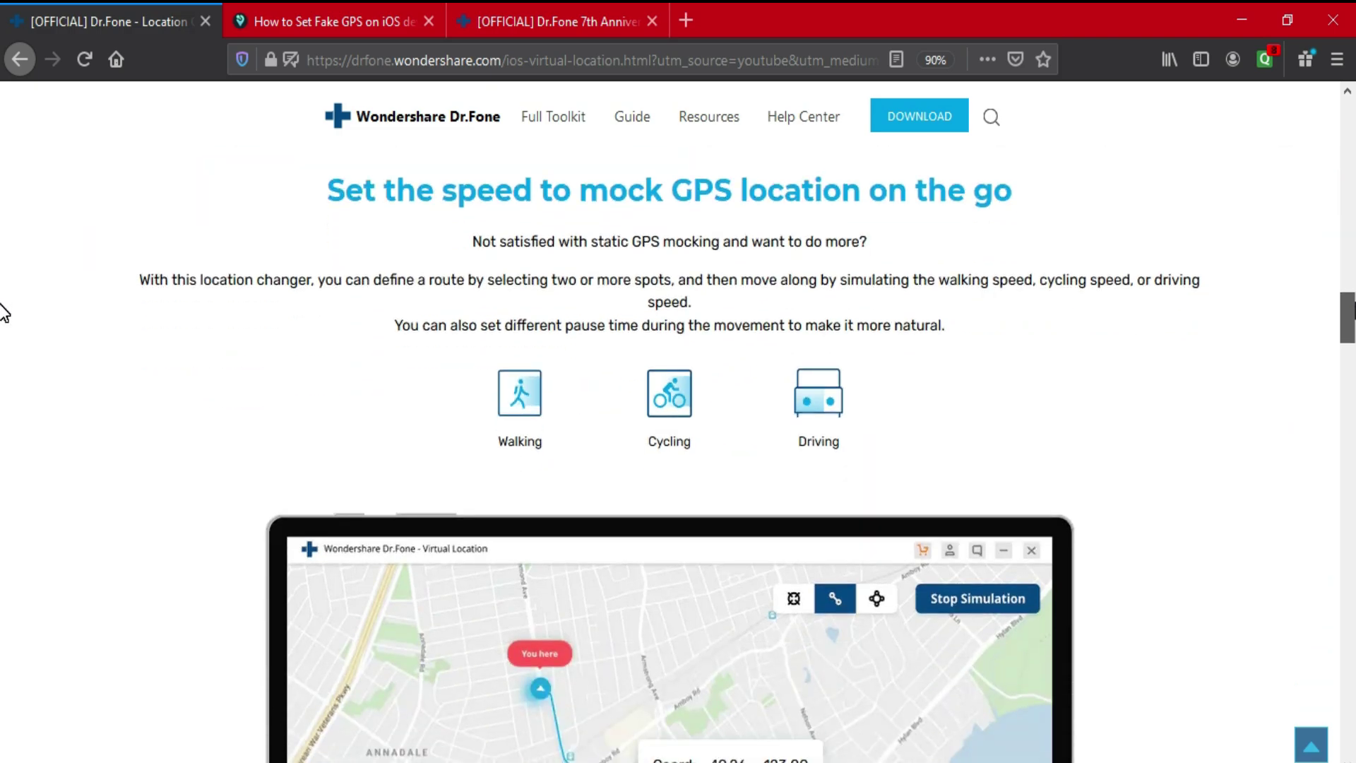
{"action": "scroll", "coordinate": [3, 310], "scroll_direction": "down", "scroll_amount": 5}
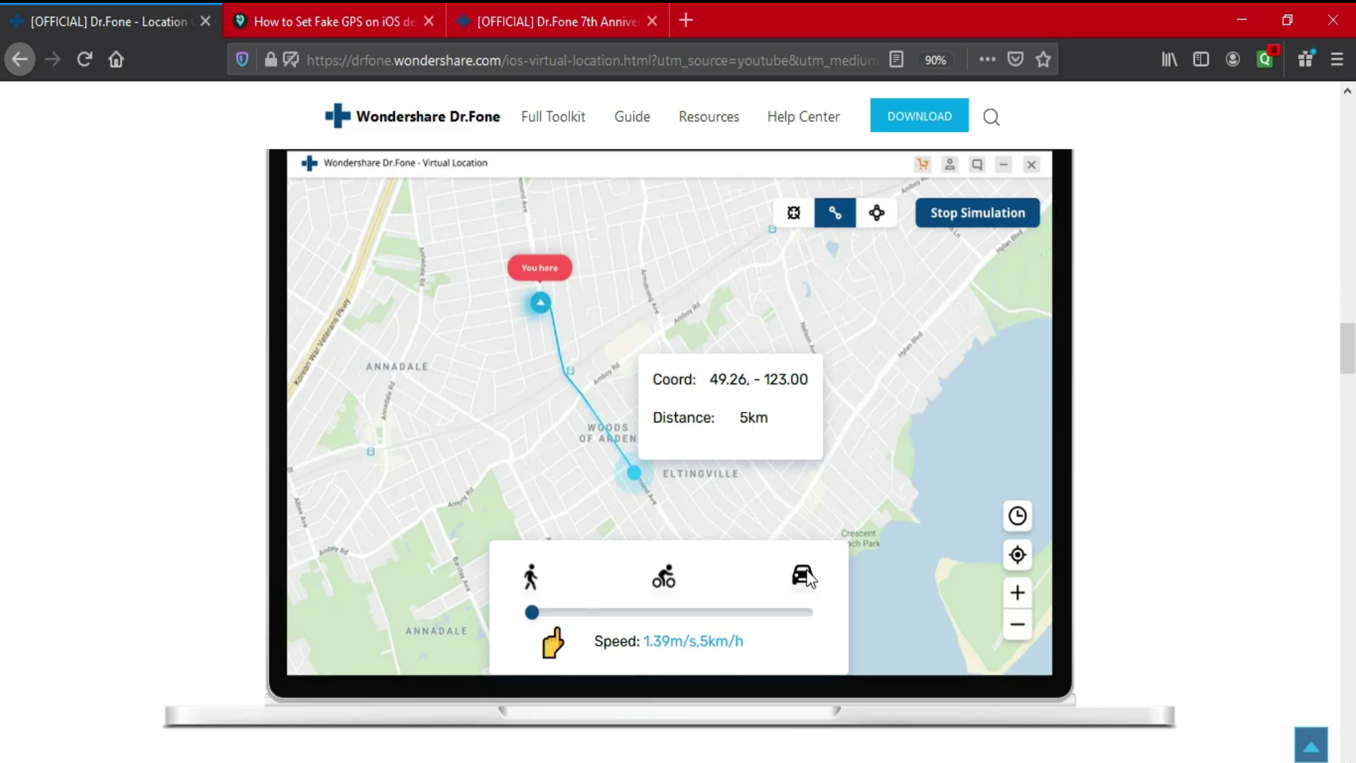
{"action": "scroll", "coordinate": [2, 339], "scroll_direction": "down", "scroll_amount": 9}
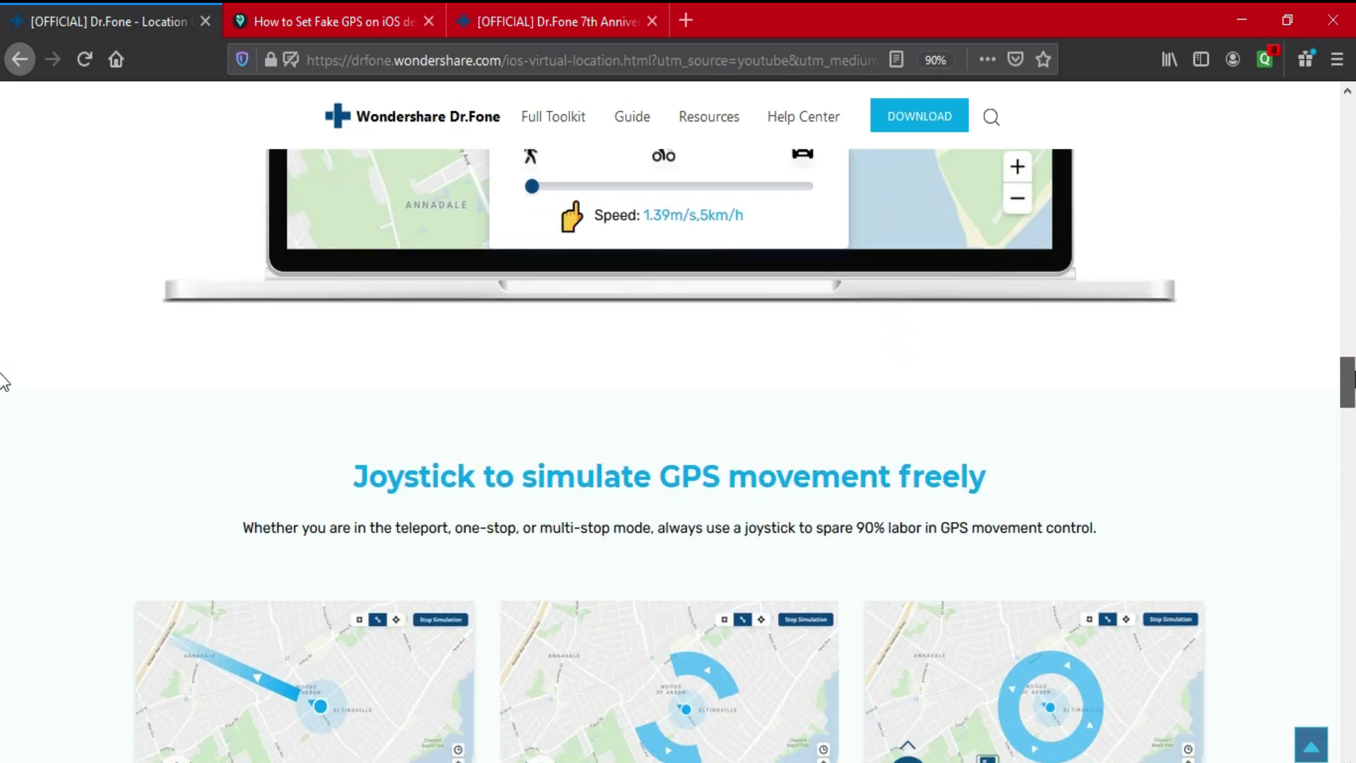
{"action": "scroll", "coordinate": [3, 395], "scroll_direction": "down", "scroll_amount": 1}
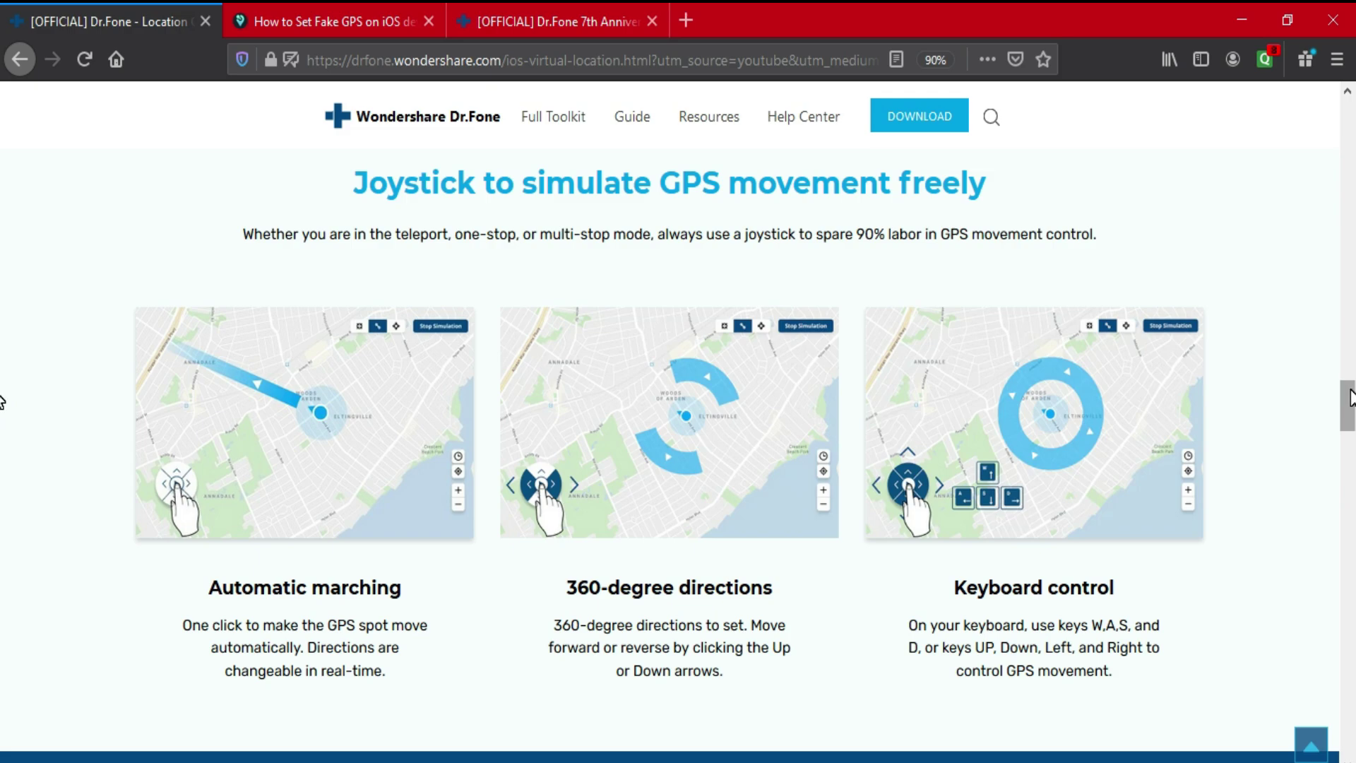
{"action": "scroll", "coordinate": [3, 401], "scroll_direction": "down", "scroll_amount": 12}
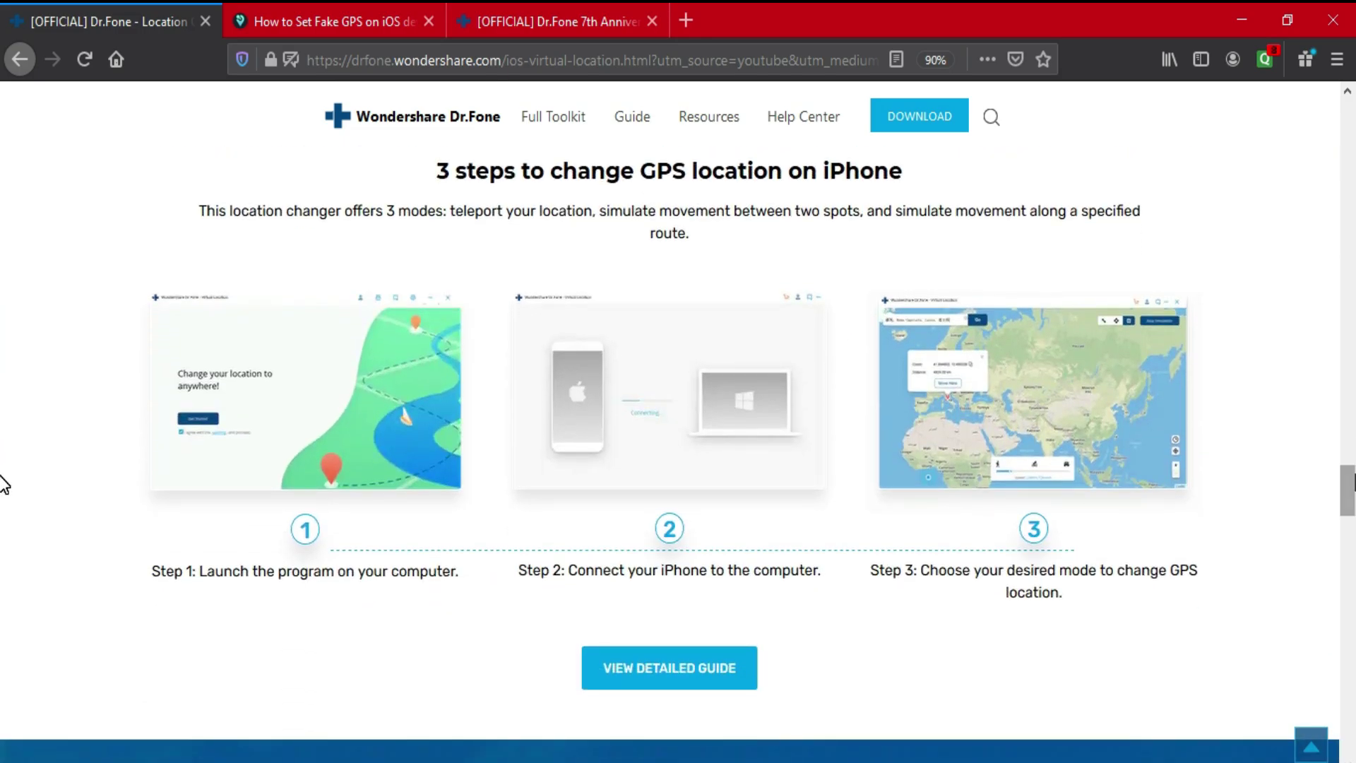
Step: Return to the page top and switch from macOS to Windows to download the drfone_virtual_location_setup_full5763.exe installer
{"action": "scroll", "coordinate": [3, 484], "scroll_direction": "down", "scroll_amount": 7}
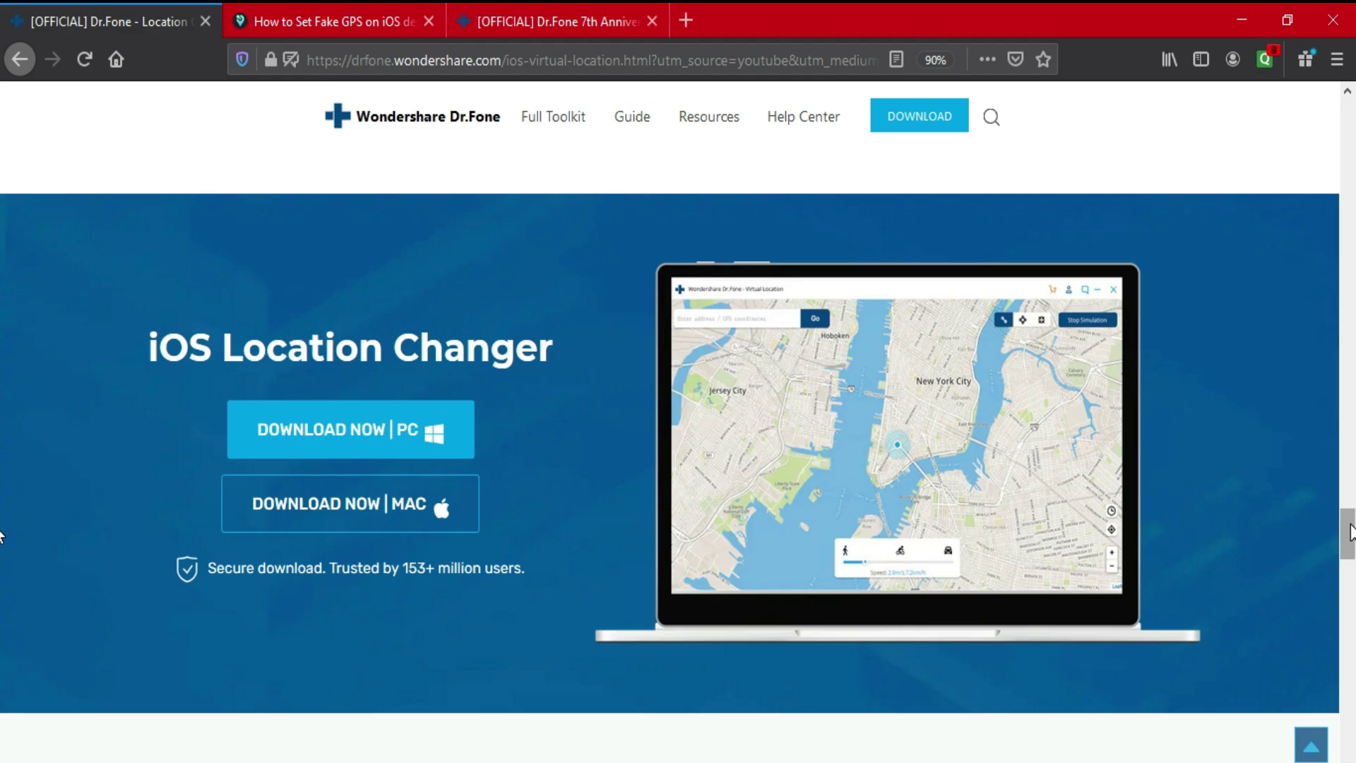
{"action": "key", "text": "Home"}
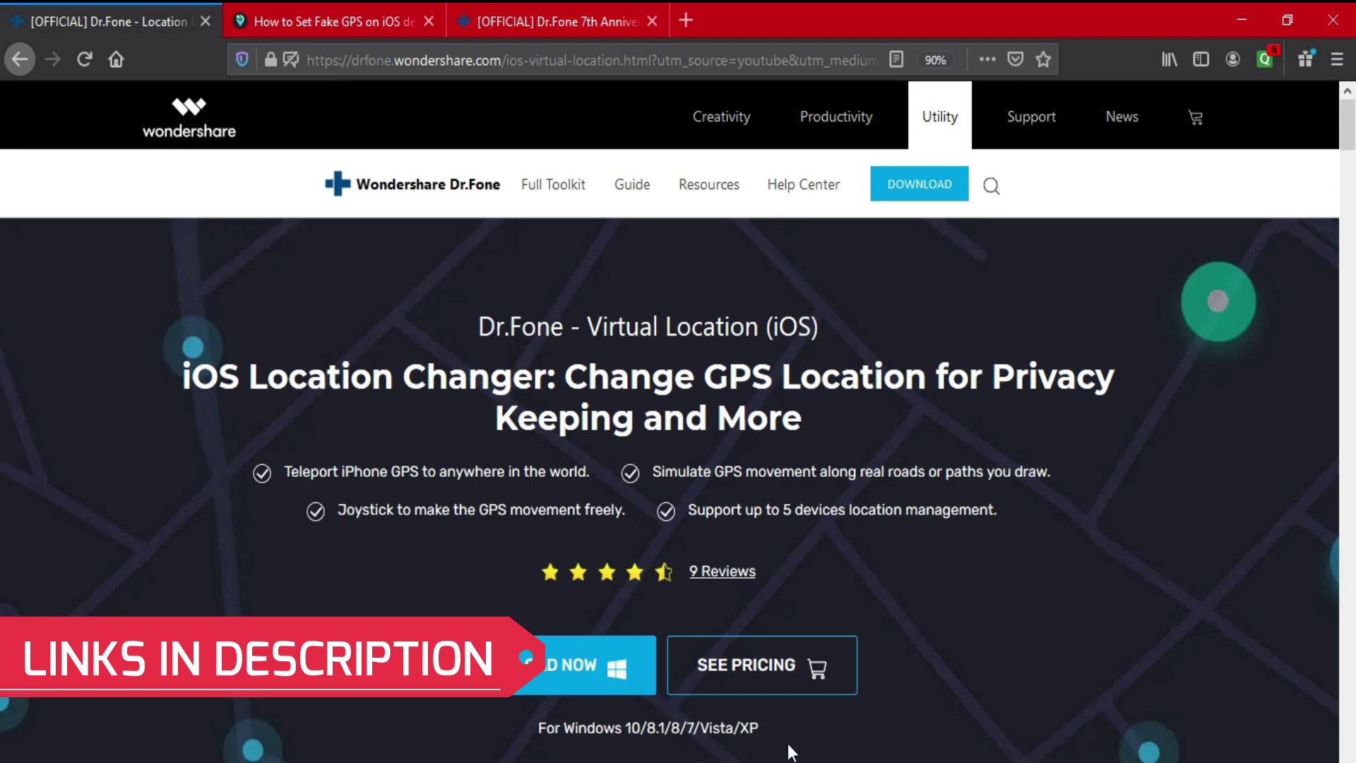
{"action": "scroll", "coordinate": [1000, 599], "scroll_direction": "down", "scroll_amount": 1}
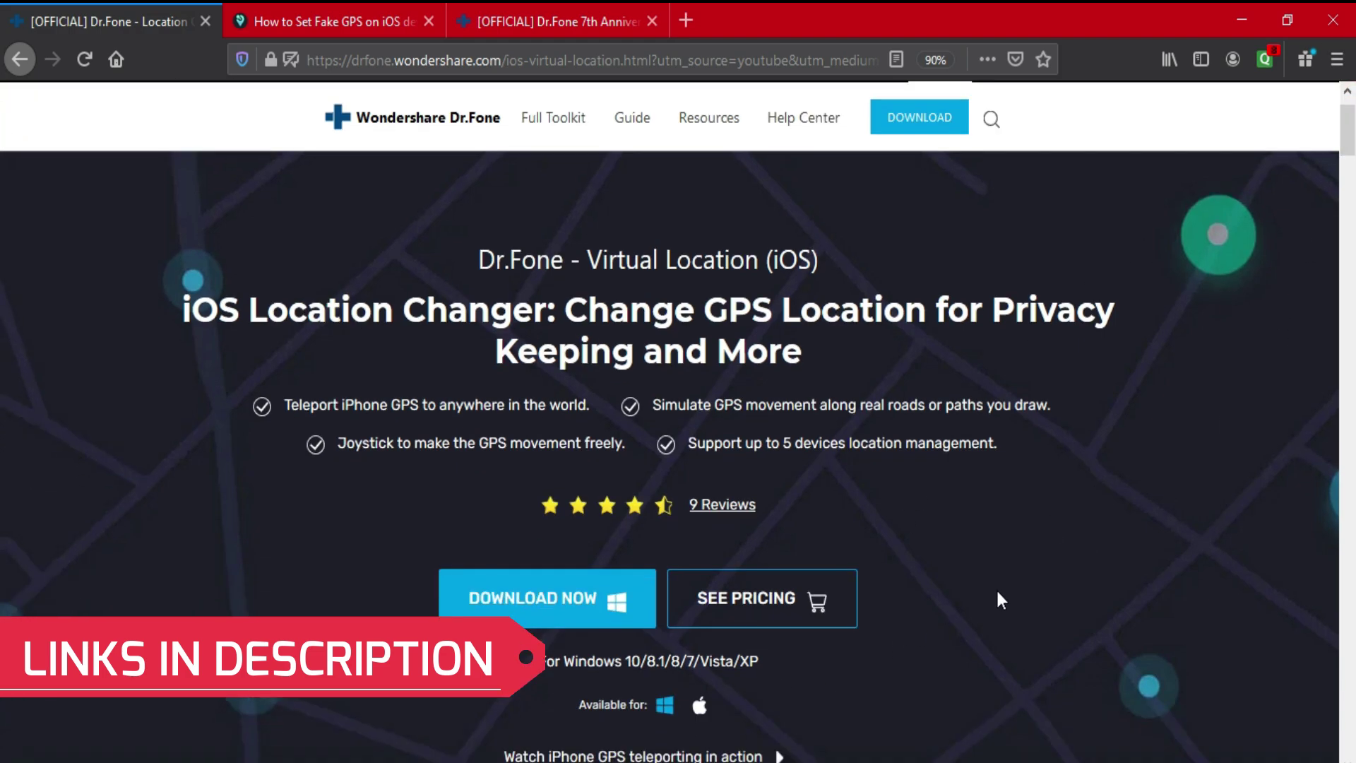
{"action": "left_click", "coordinate": [690, 716]}
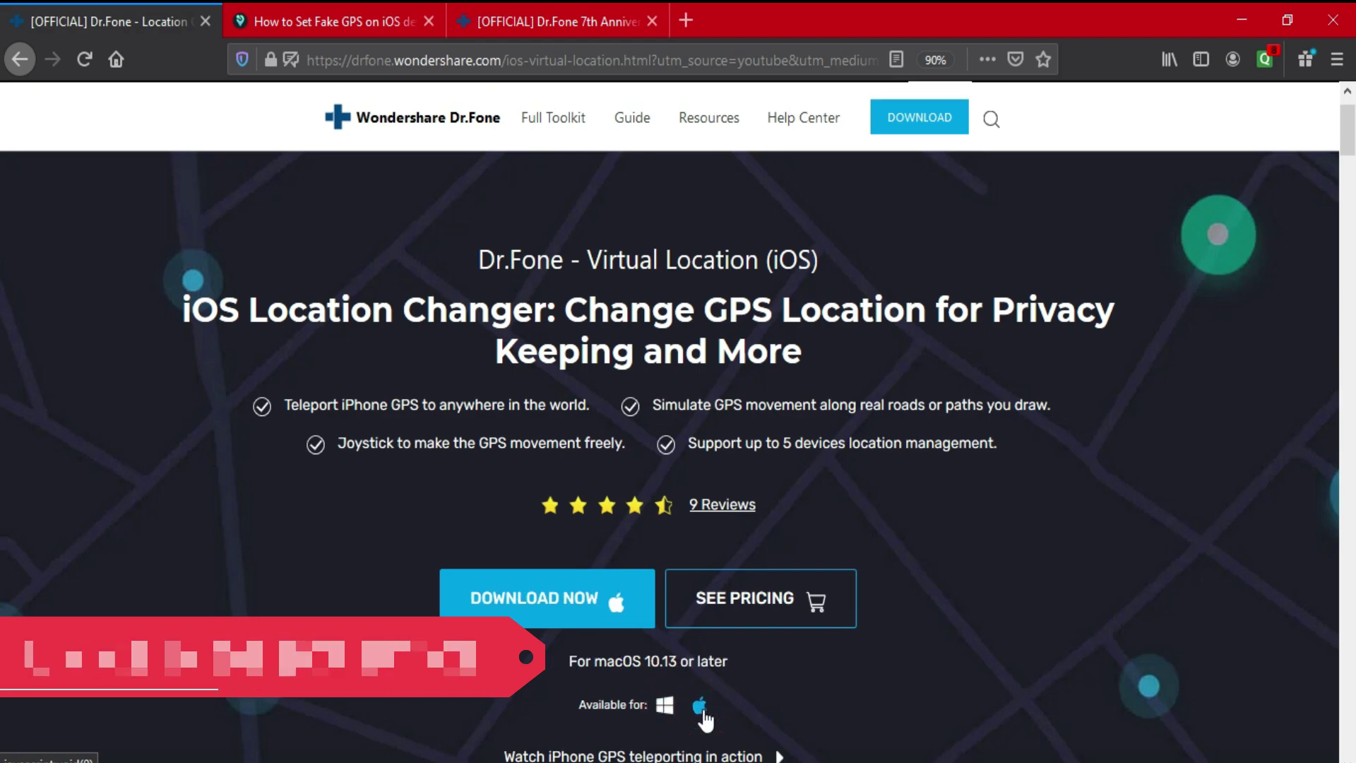
{"action": "left_click", "coordinate": [666, 711]}
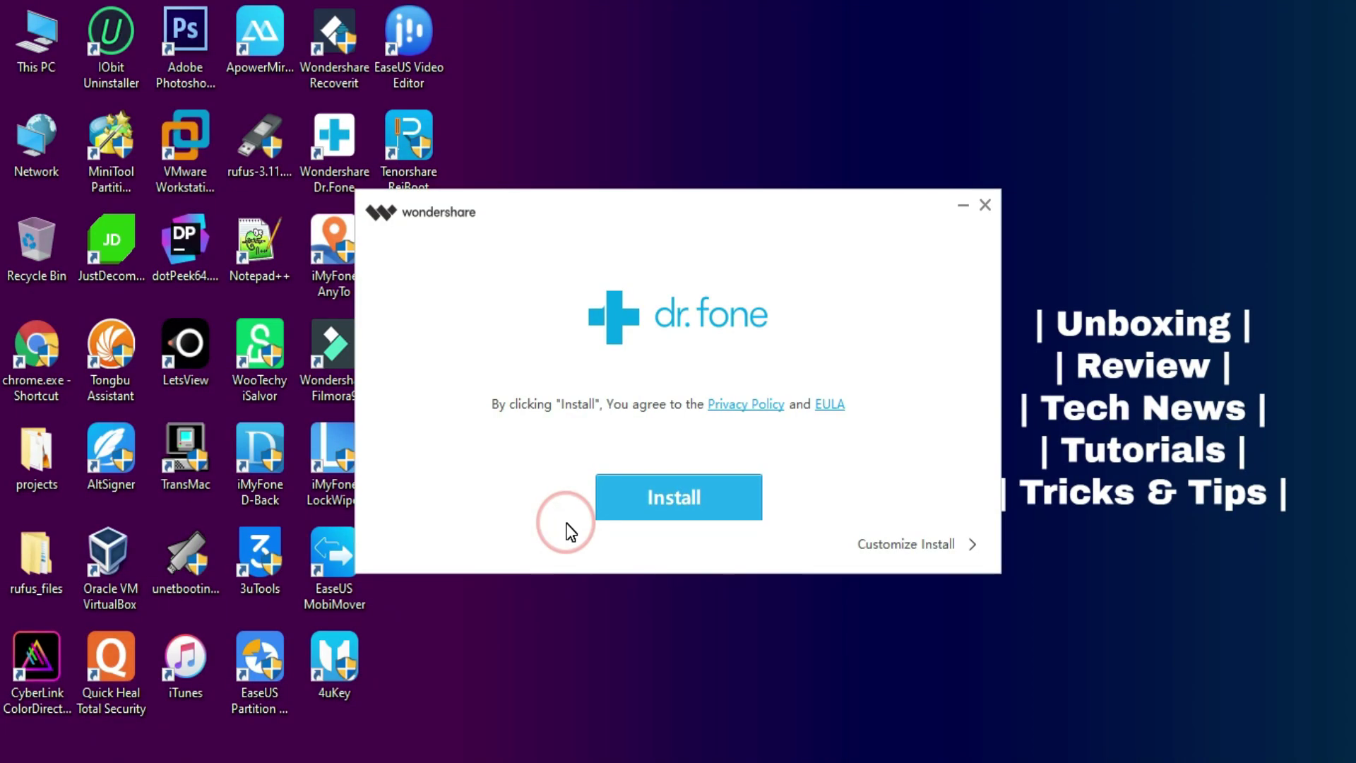
Step: Install Dr.Fone Virtual Location from the installer and launch it with Start Now
{"action": "left_click", "coordinate": [722, 514]}
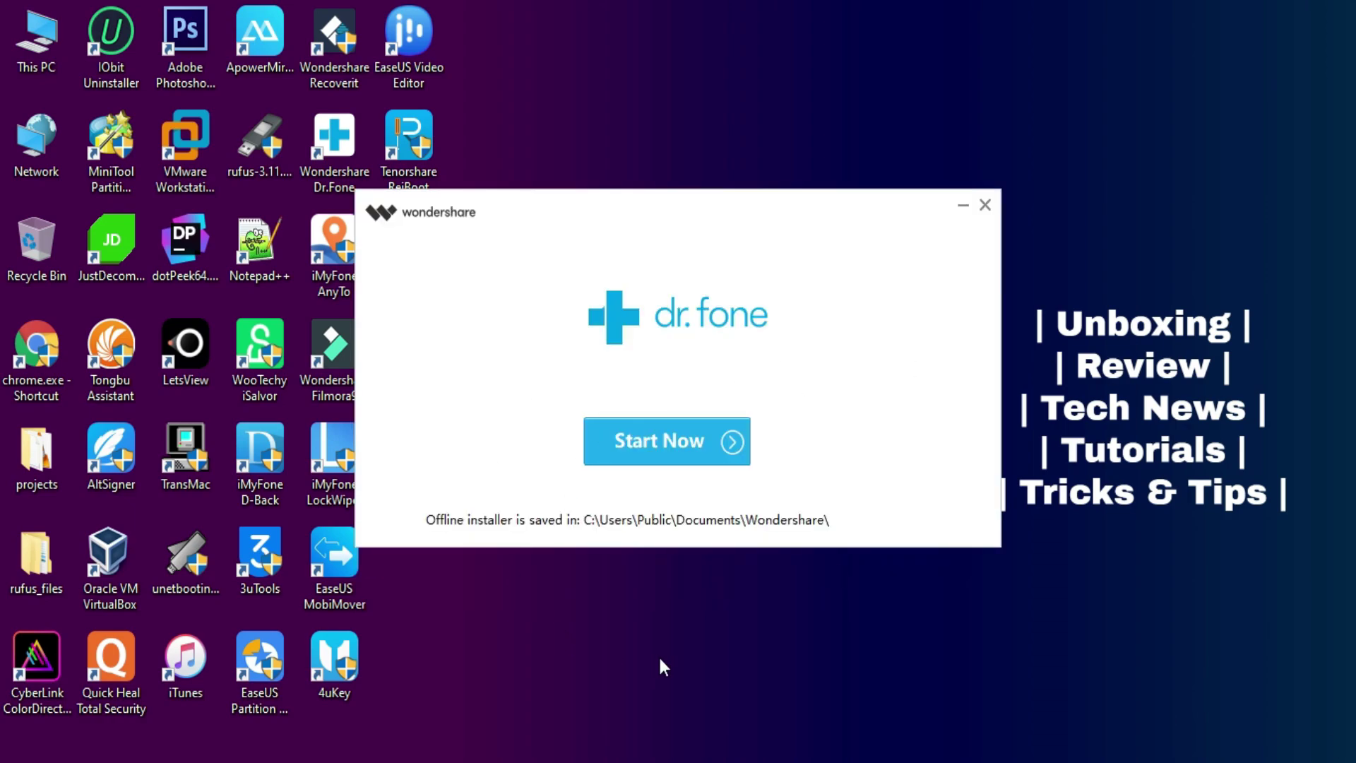
{"action": "left_click", "coordinate": [689, 443]}
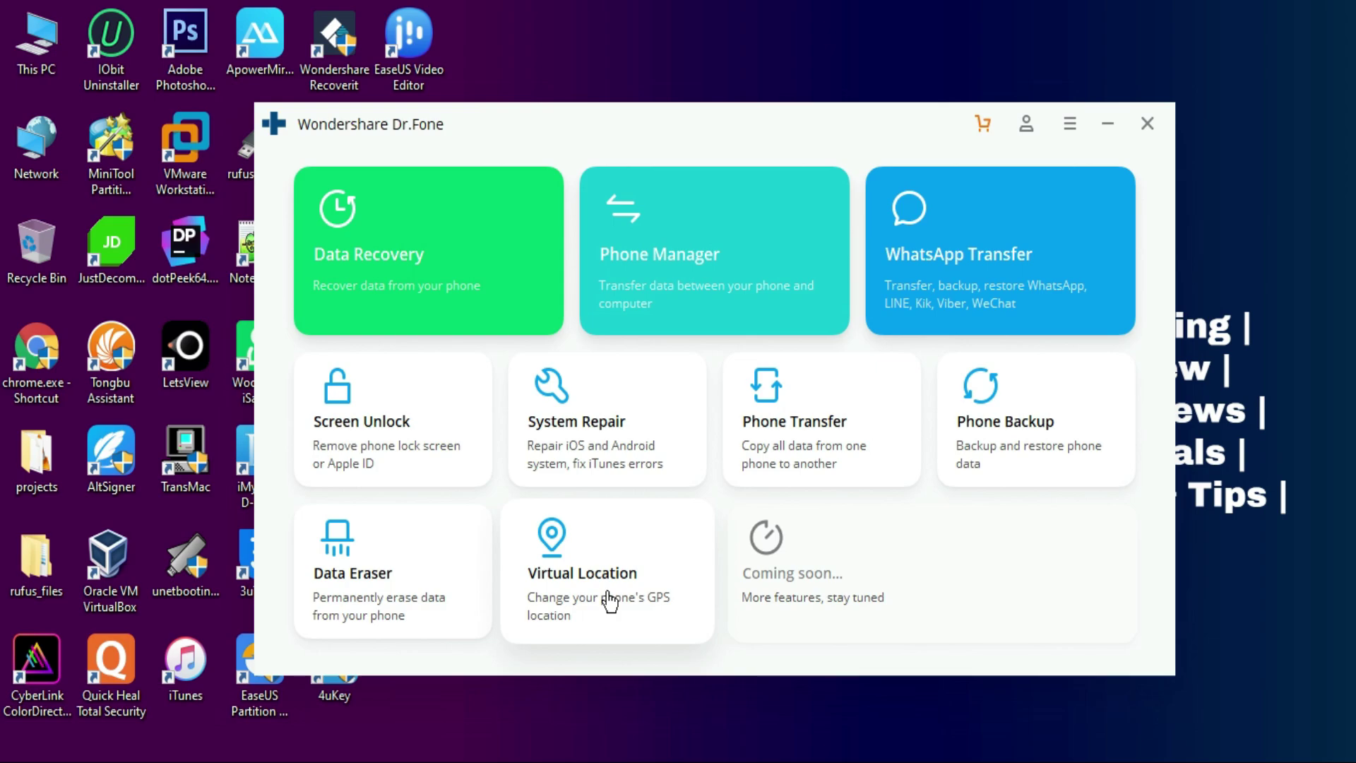
Step: Open the Virtual Location tool, move its window right, and choose Get Started
{"action": "left_click", "coordinate": [609, 601]}
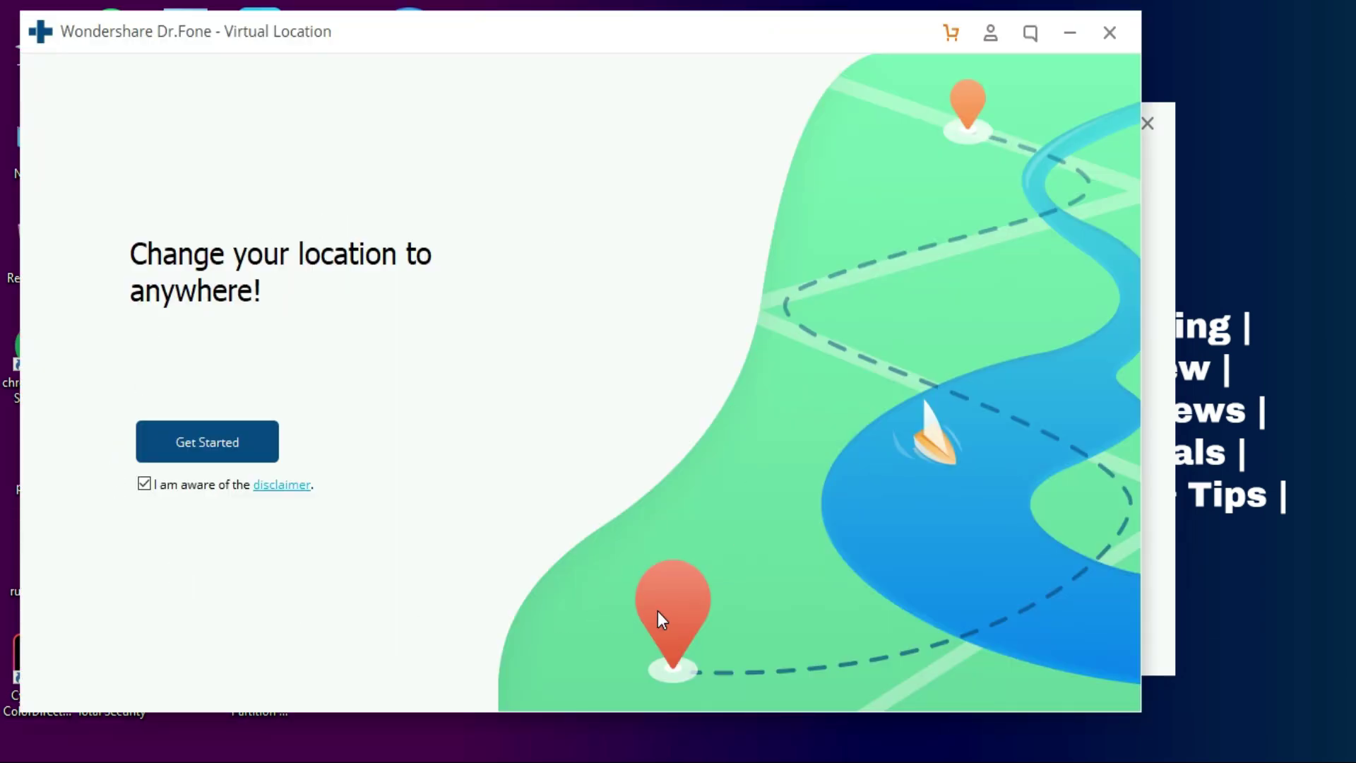
{"action": "left_click_drag", "start_coordinate": [475, 31], "coordinate": [580, 37]}
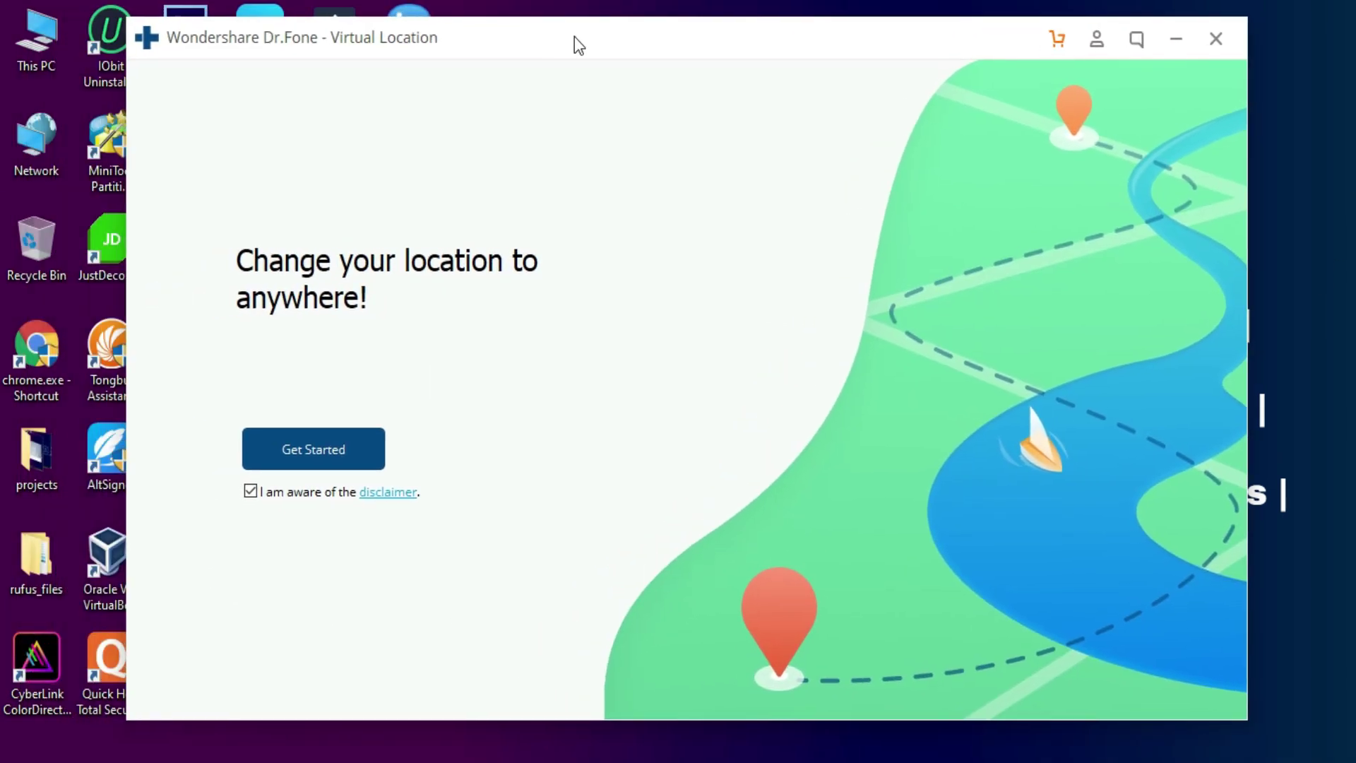
{"action": "left_click", "coordinate": [359, 446]}
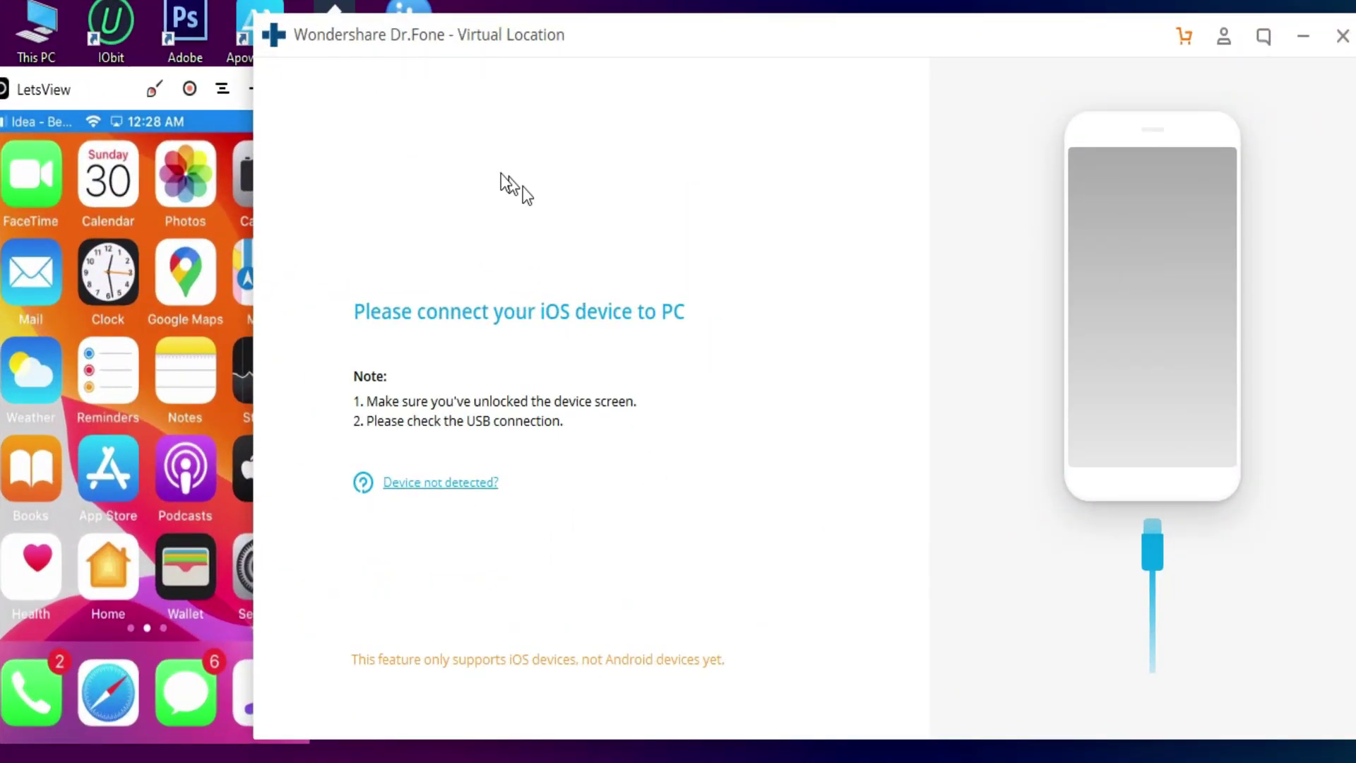
Step: Connect the iPhone to Virtual Location and dismiss the iTunes pop-up
{"action": "left_click", "coordinate": [117, 88]}
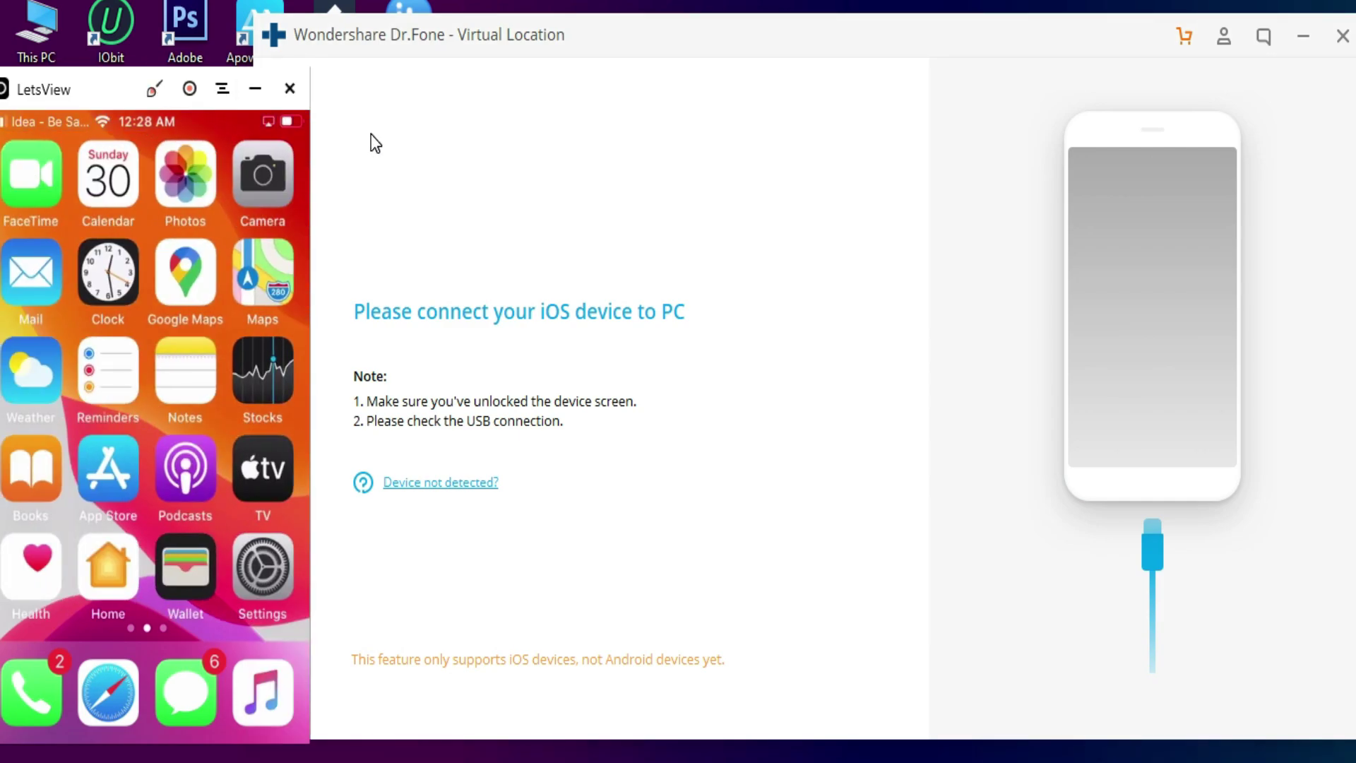
{"action": "left_click", "coordinate": [582, 44]}
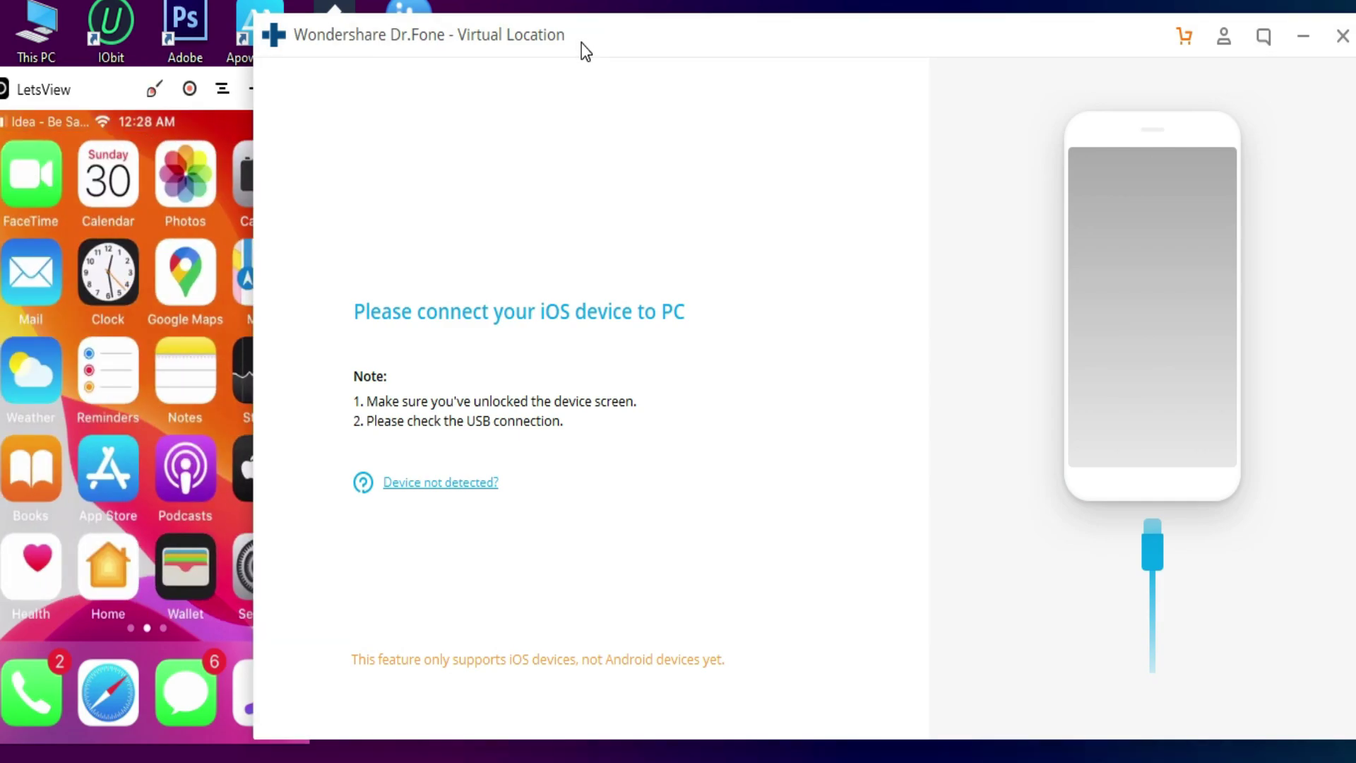
{"action": "left_click", "coordinate": [79, 87]}
{"action": "left_click", "coordinate": [1265, 690]}
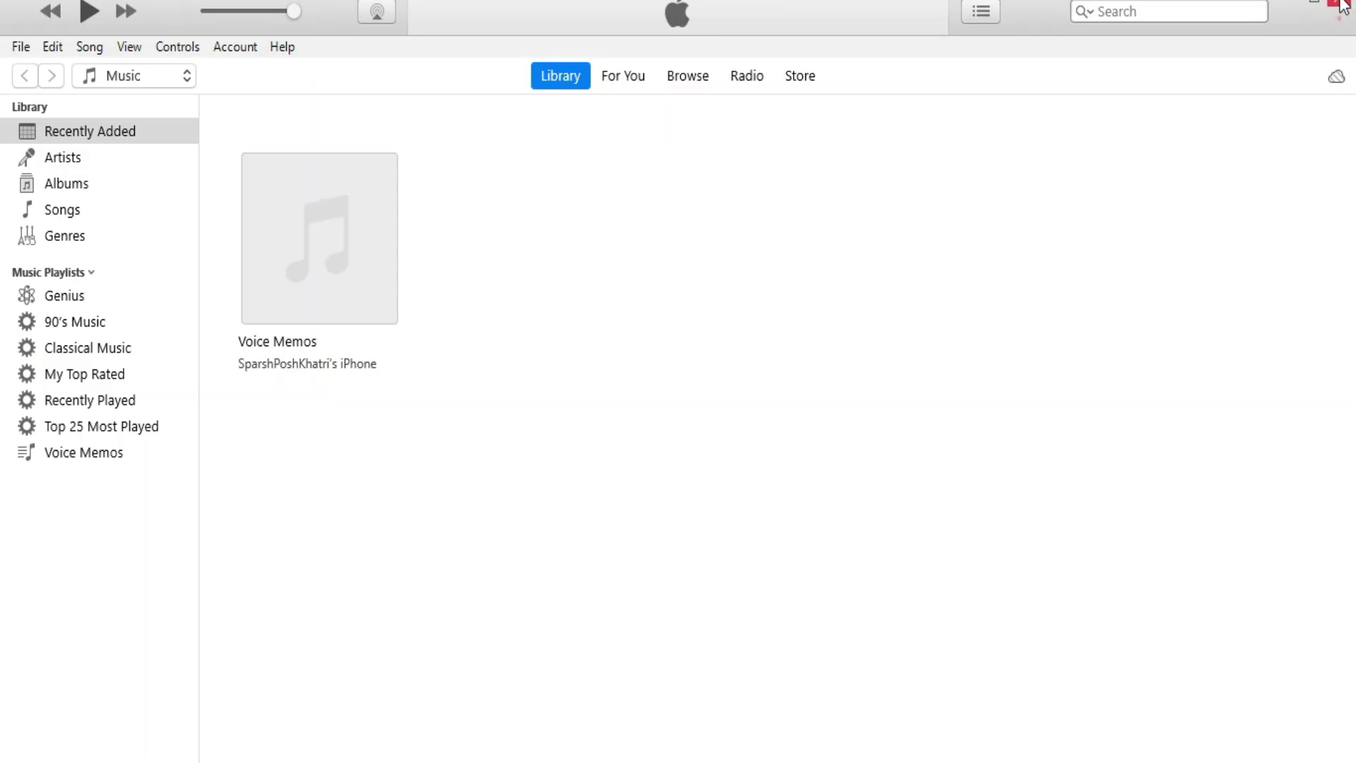
{"action": "left_click", "coordinate": [1326, 19]}
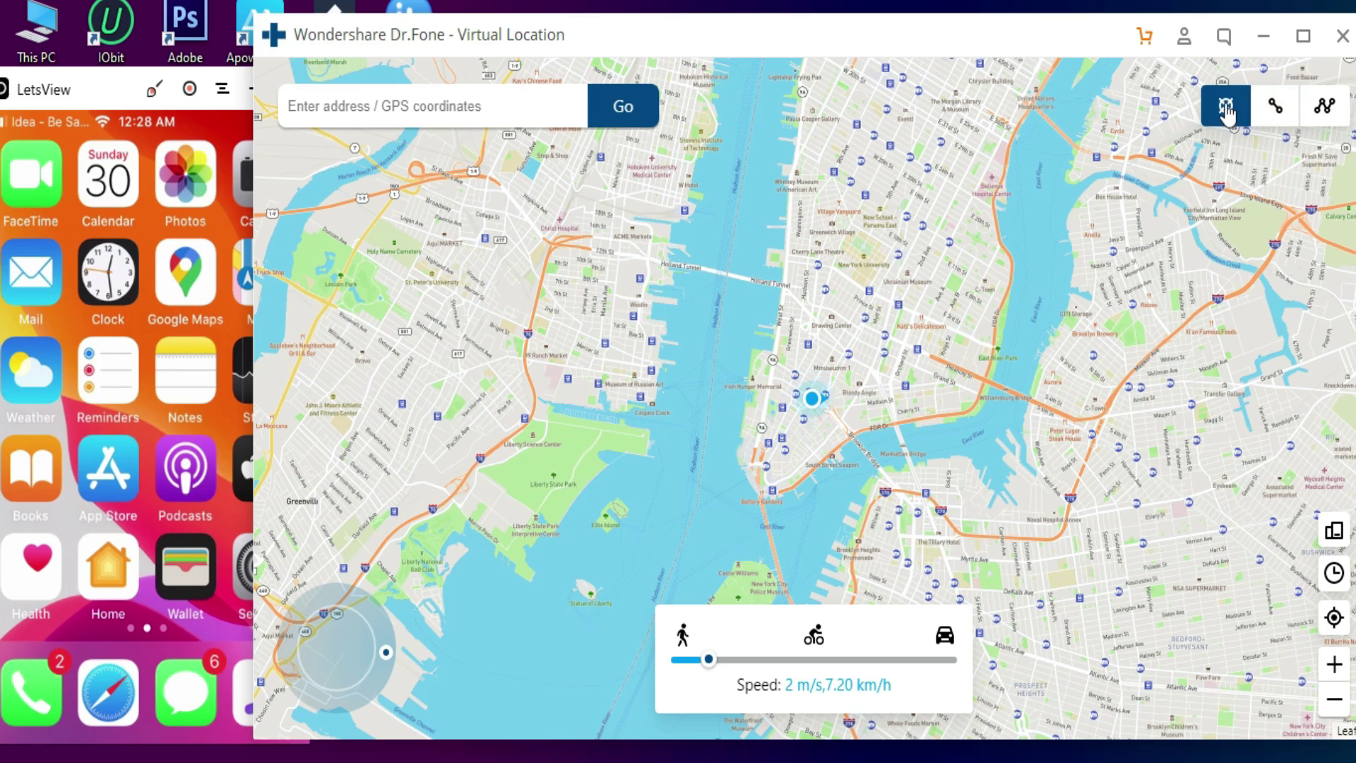
{"action": "left_click", "coordinate": [1272, 113]}
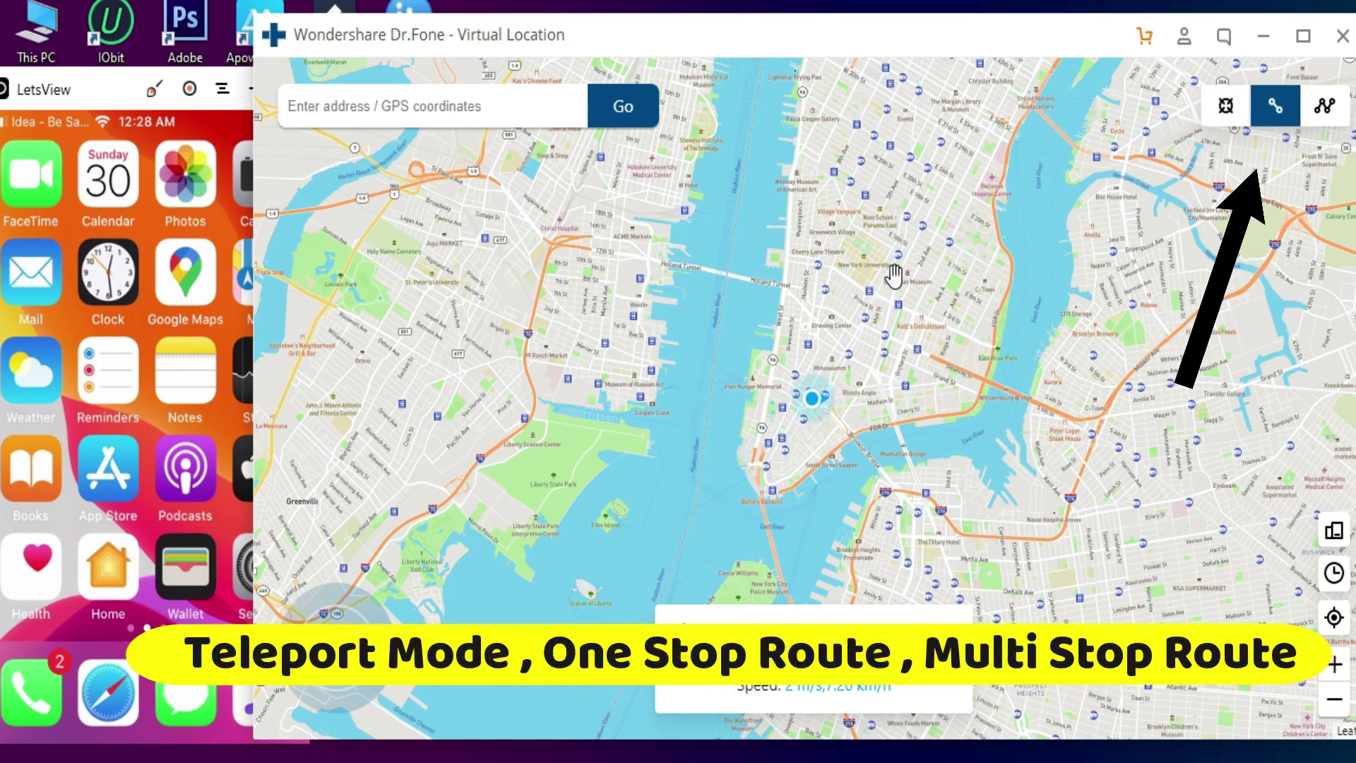
{"action": "left_click", "coordinate": [1326, 118]}
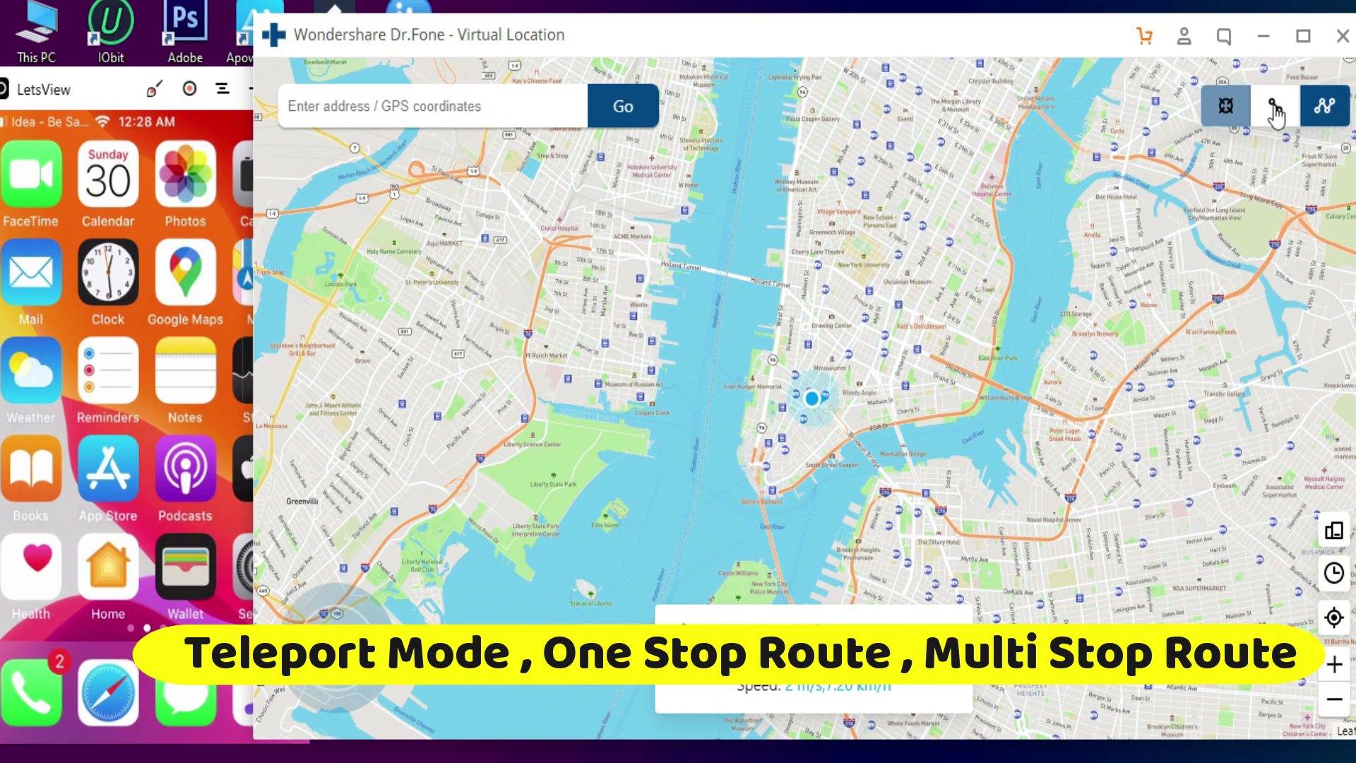
{"action": "left_click", "coordinate": [1274, 107]}
{"action": "left_click", "coordinate": [1229, 107]}
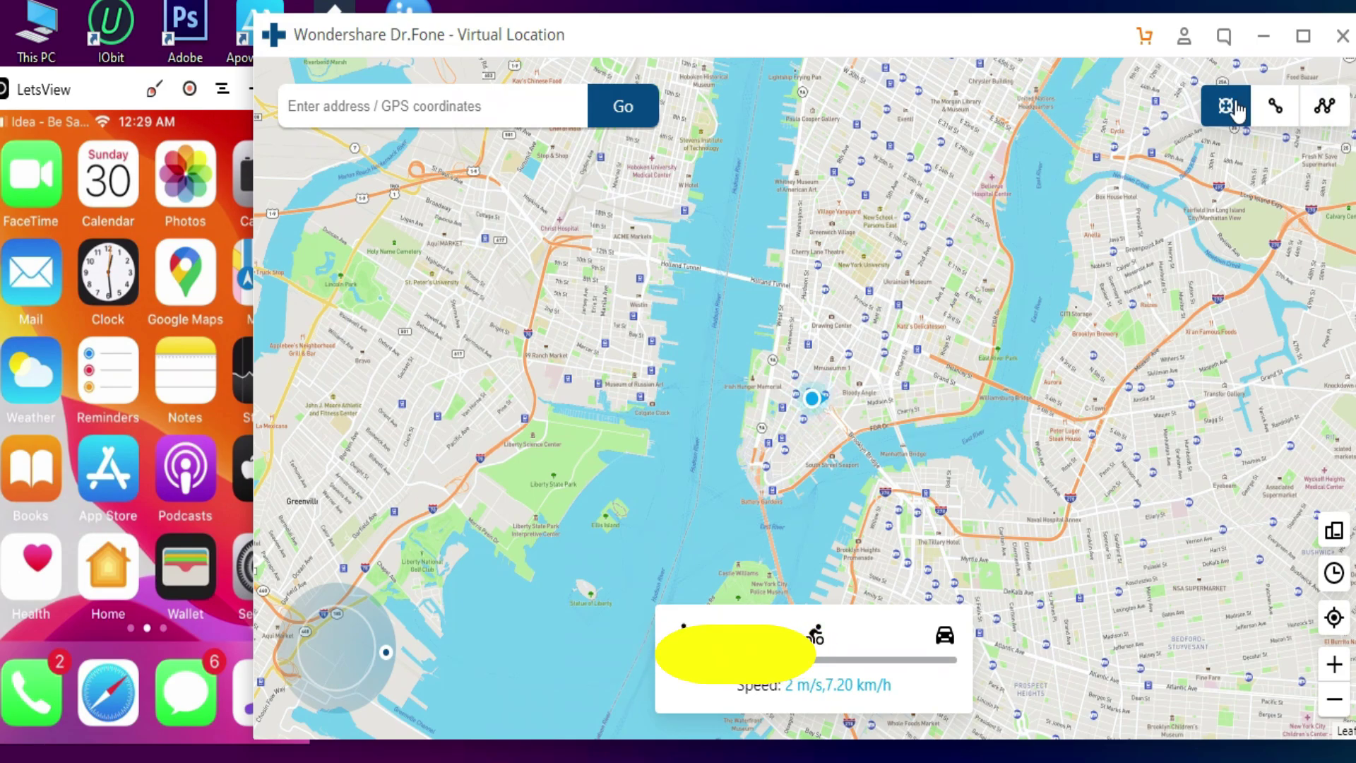
{"action": "left_click", "coordinate": [470, 123]}
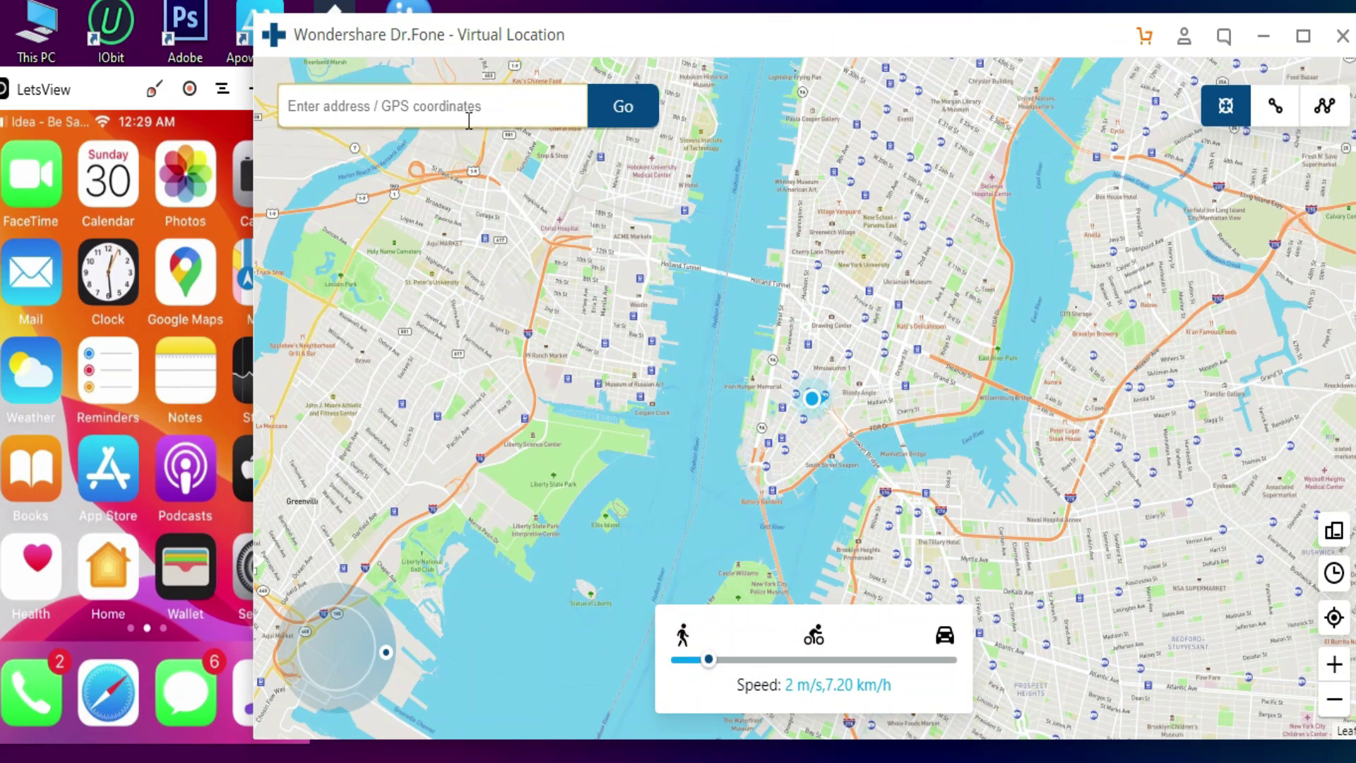
Step: Search the pasted America Hill address and teleport the iPhone there despite the warning
{"action": "type", "text": "Virgin Islands, 00830, United States of America"}
{"action": "key", "text": "Return"}
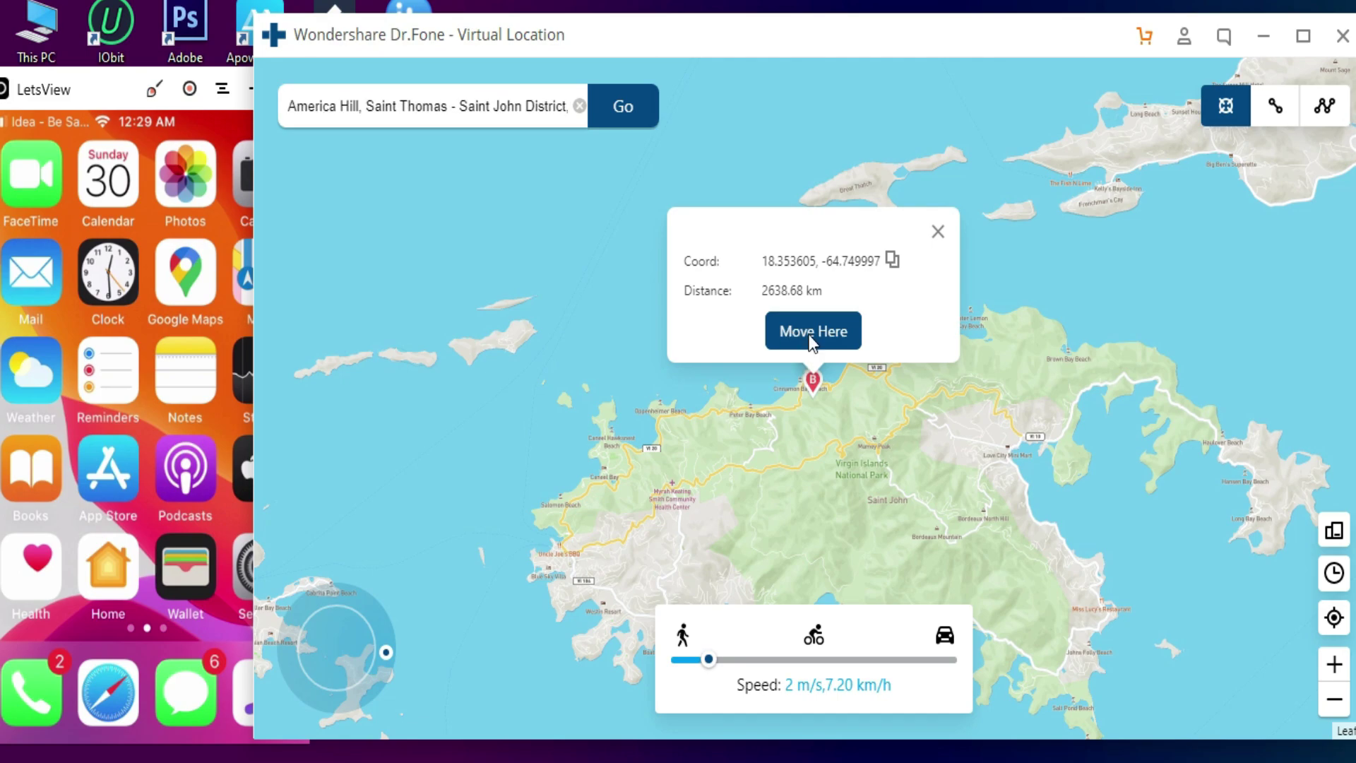
{"action": "left_click", "coordinate": [810, 341]}
{"action": "left_click", "coordinate": [977, 400]}
{"action": "left_click", "coordinate": [863, 409]}
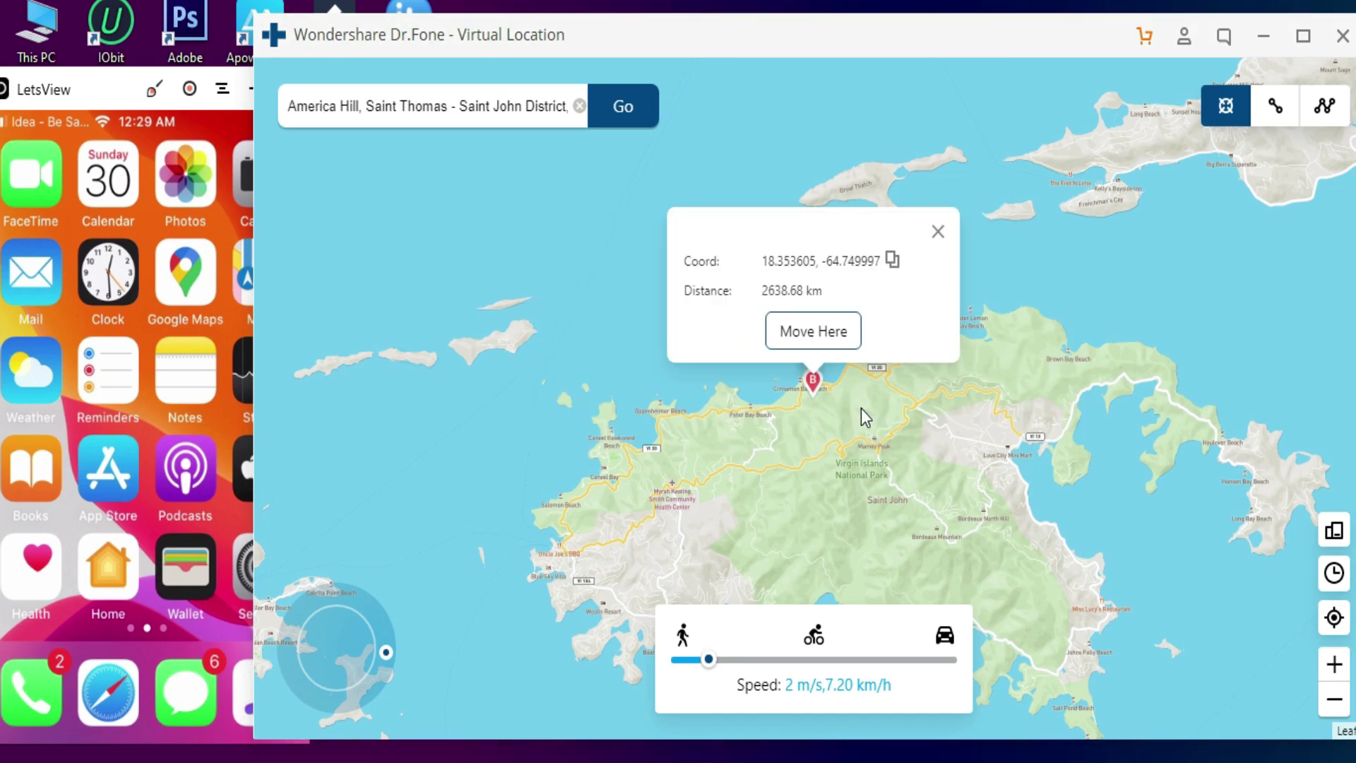
Step: Zoom in around the new location, pan to N Shore Rd, and open Google Maps on the mirrored iPhone
{"action": "left_click", "coordinate": [1335, 664]}
{"action": "left_click", "coordinate": [1335, 664]}
{"action": "left_click", "coordinate": [1335, 664]}
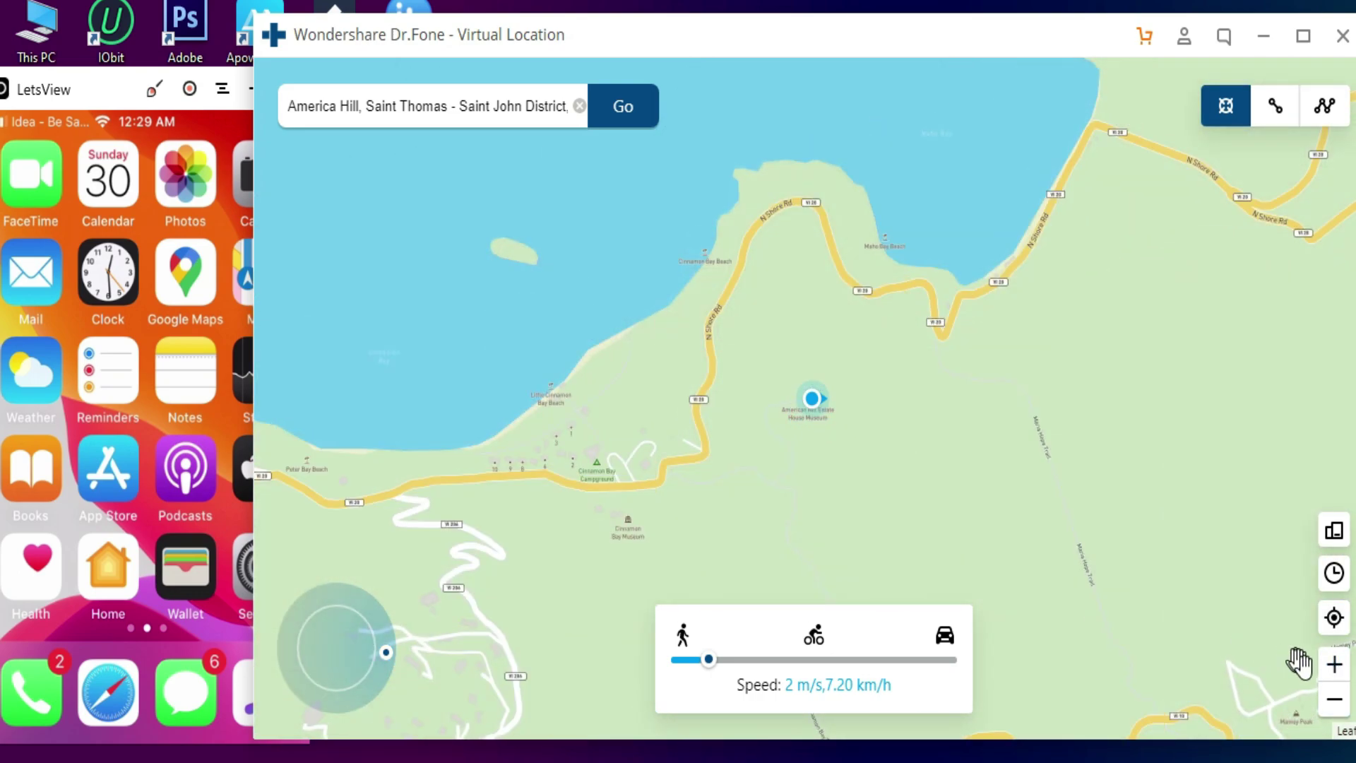
{"action": "left_click", "coordinate": [1334, 664]}
{"action": "left_click", "coordinate": [1334, 664]}
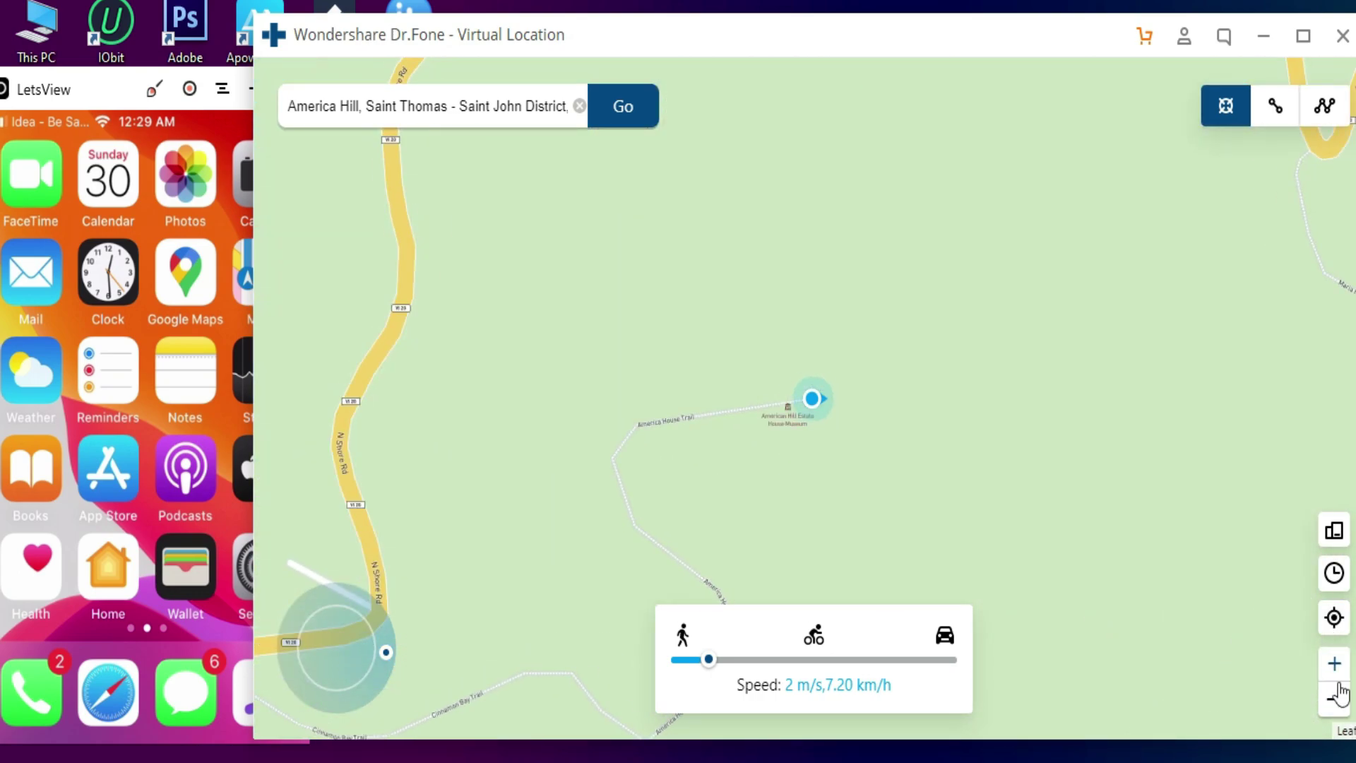
{"action": "left_click_drag", "start_coordinate": [799, 457], "coordinate": [942, 515]}
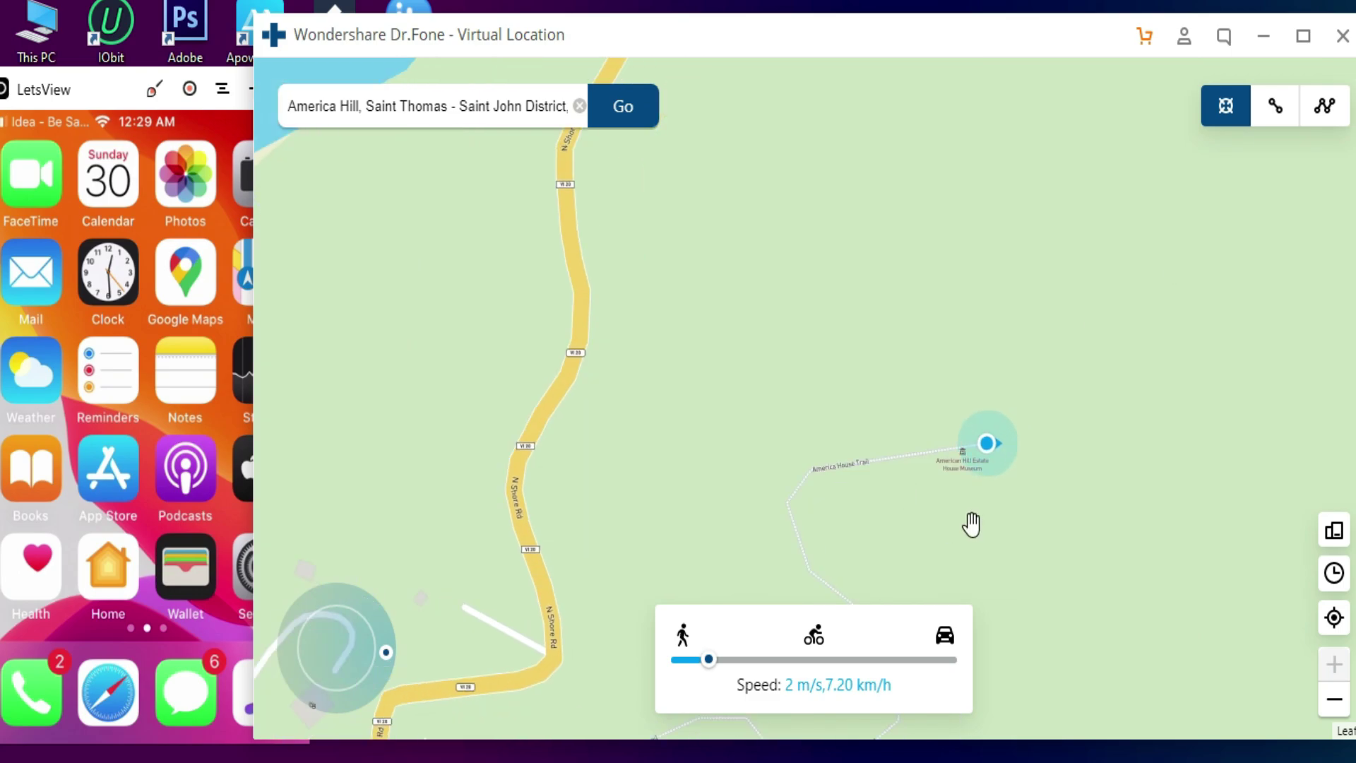
{"action": "left_click", "coordinate": [110, 89]}
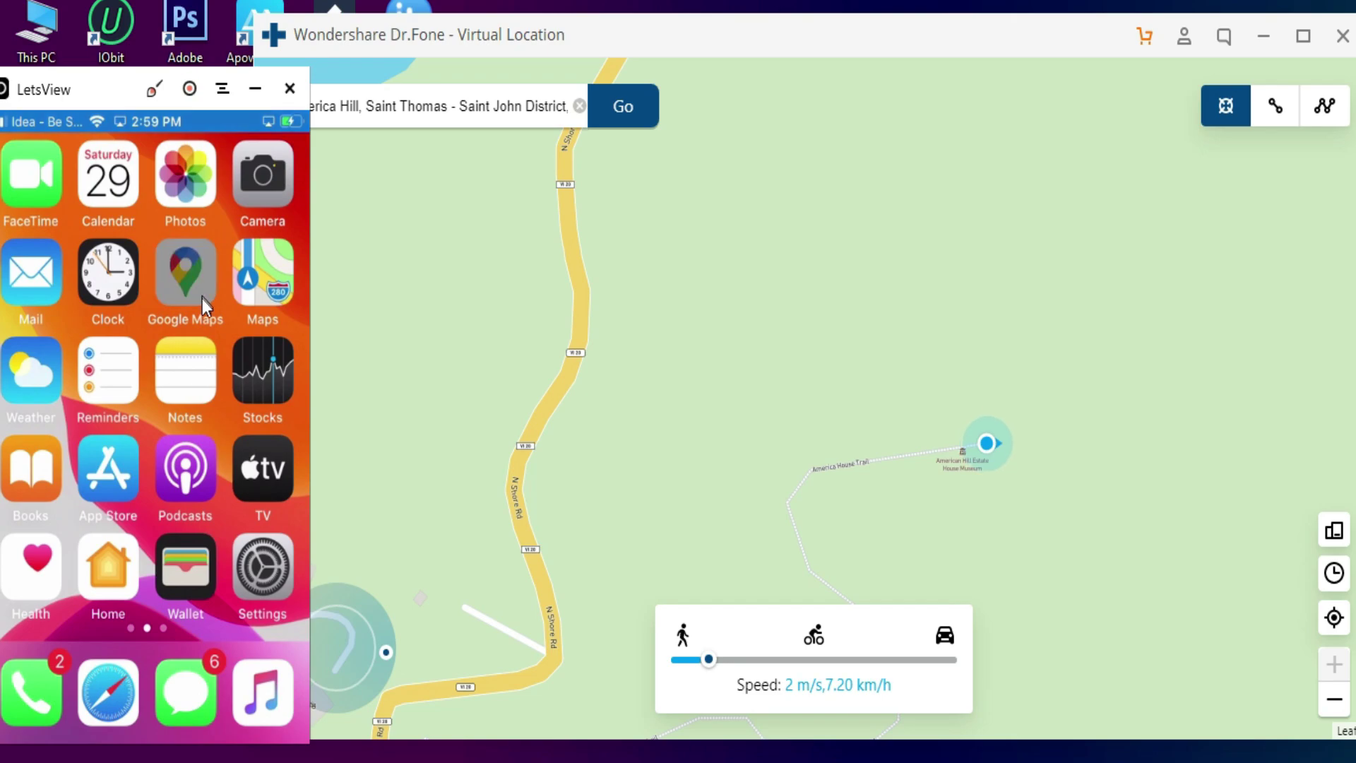
{"action": "left_click", "coordinate": [202, 299]}
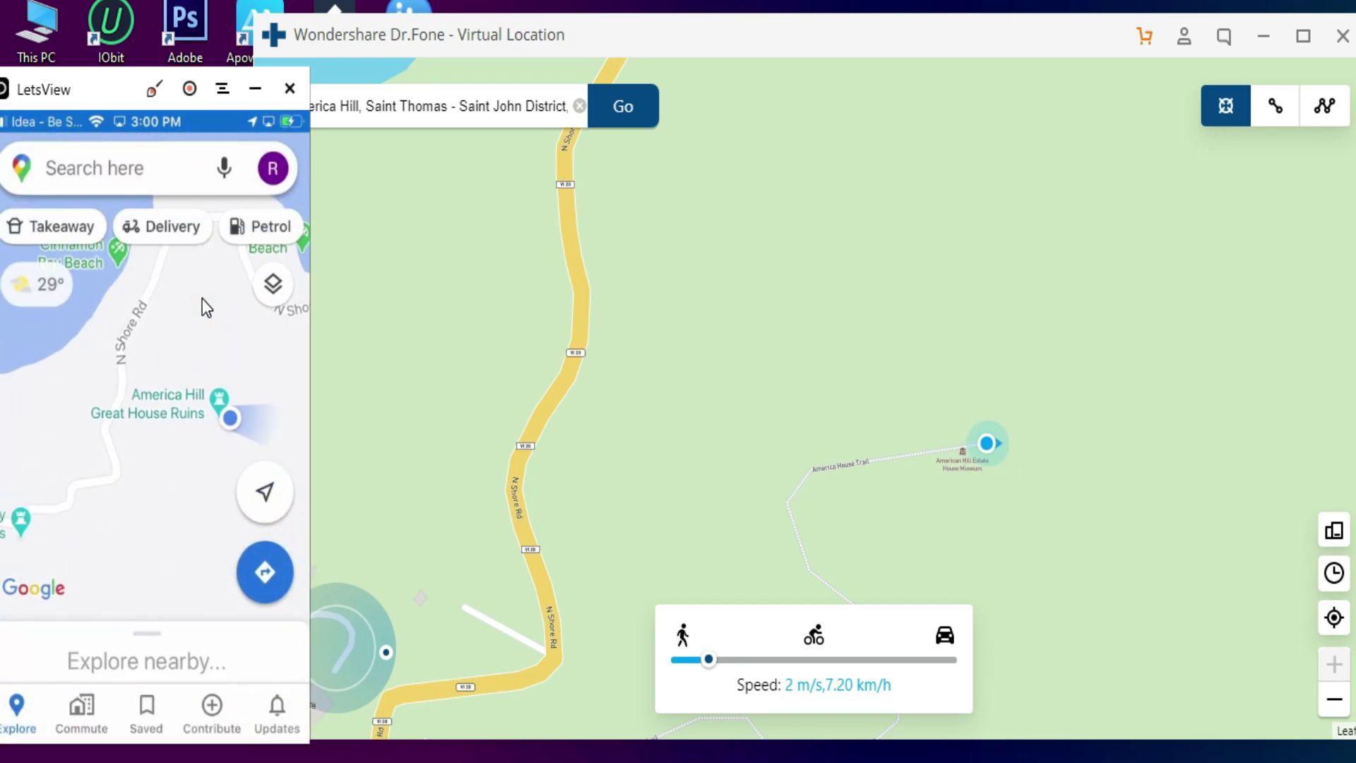
Step: Teleport the iPhone to a point on N Shore Rd and check it on the phone mirror
{"action": "mouse_move", "coordinate": [522, 262]}
{"action": "left_mouse_down"}
{"action": "mouse_move", "coordinate": [630, 313]}
{"action": "mouse_move", "coordinate": [483, 197]}
{"action": "left_mouse_up"}
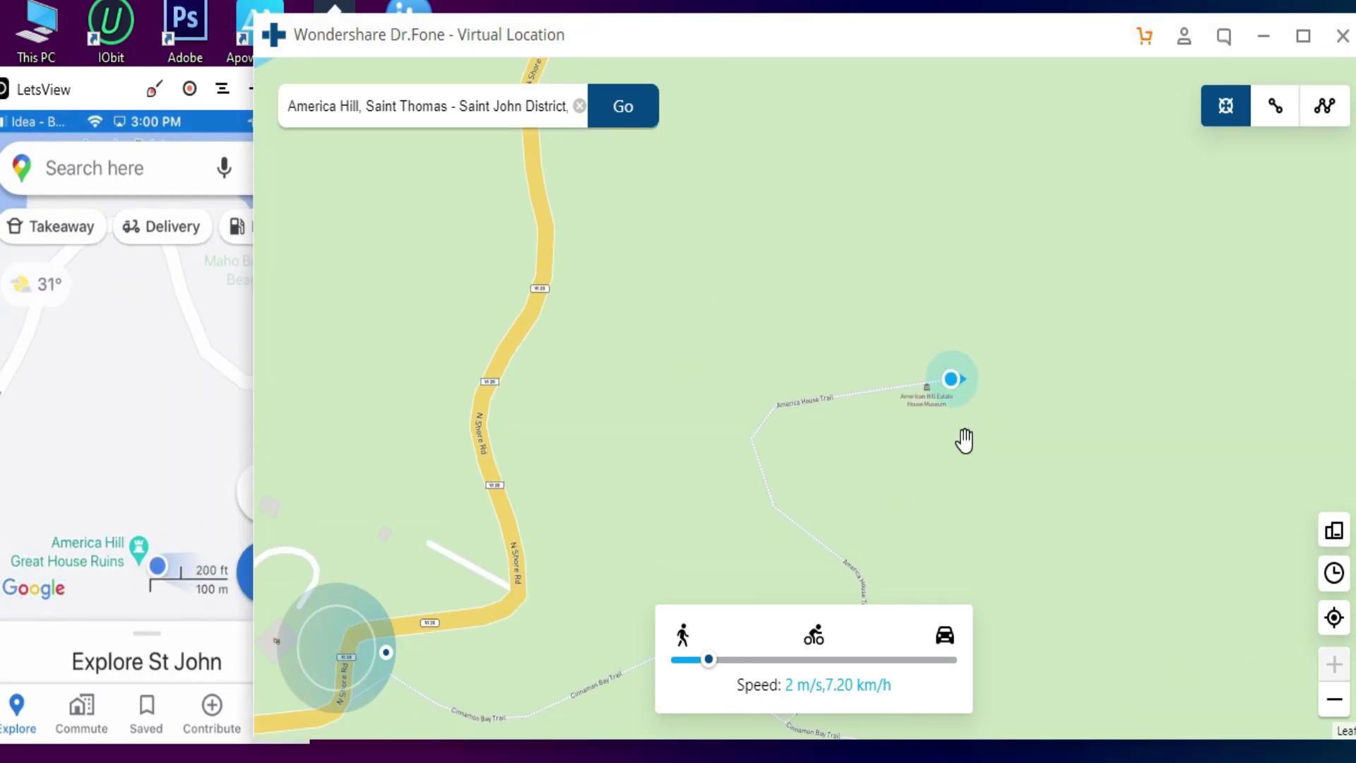
{"action": "left_click", "coordinate": [963, 415]}
{"action": "left_click", "coordinate": [960, 454]}
{"action": "left_click", "coordinate": [508, 346]}
{"action": "left_click", "coordinate": [508, 288]}
{"action": "left_click", "coordinate": [836, 408]}
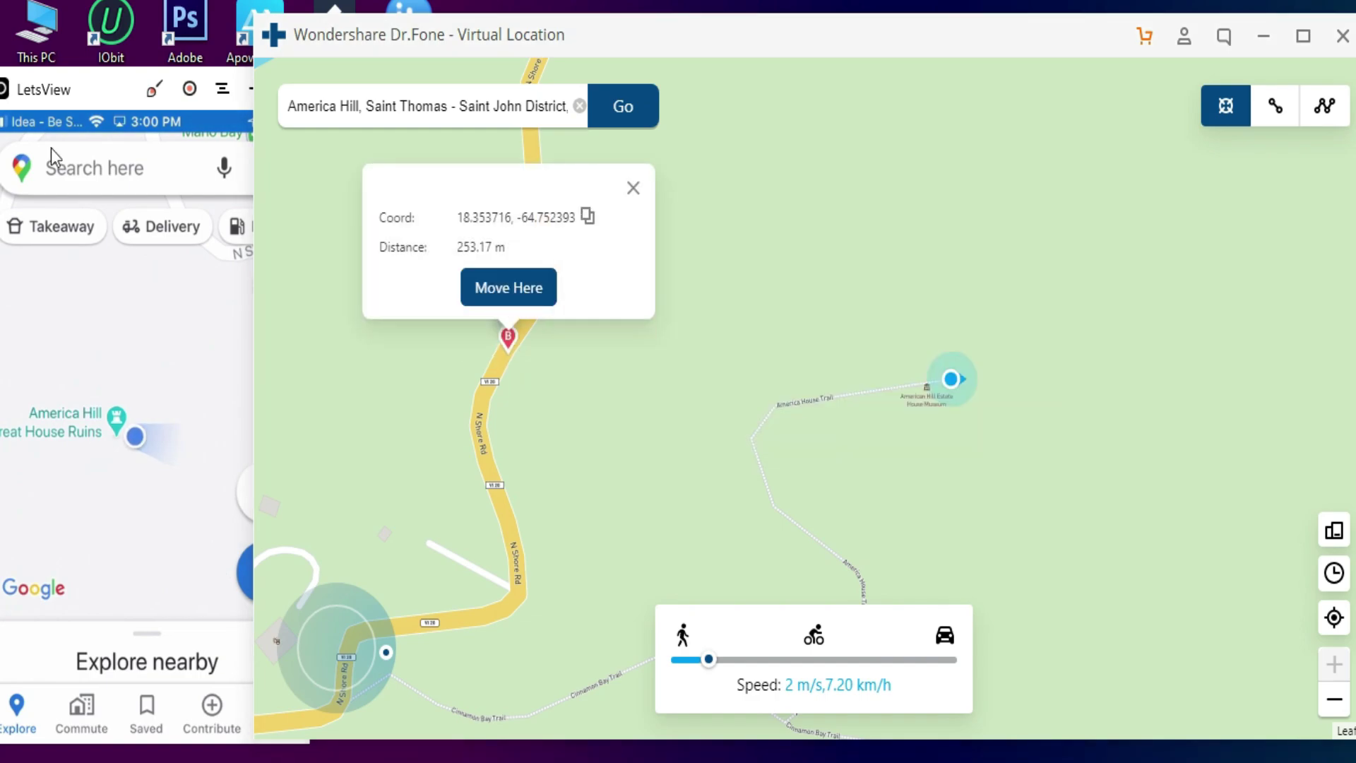
{"action": "left_click", "coordinate": [117, 81]}
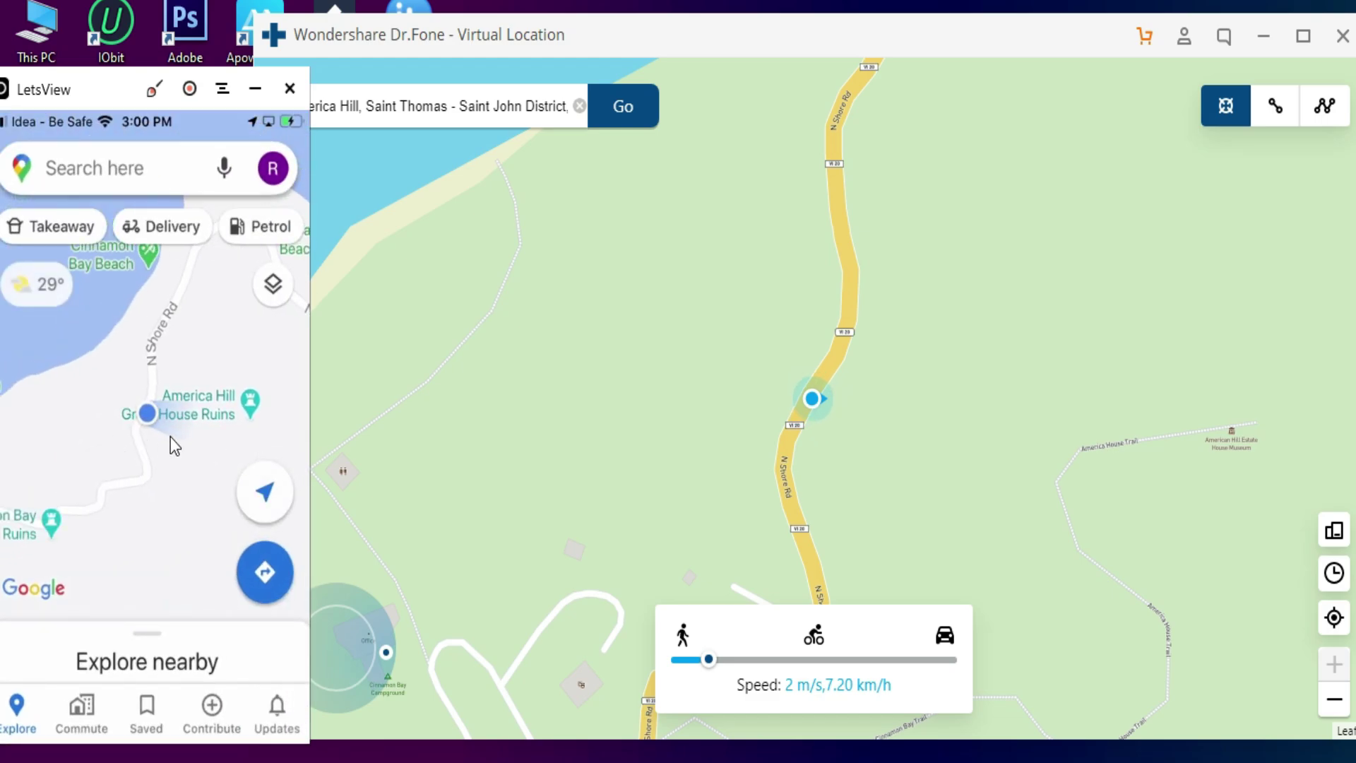
Step: Teleport the location to a spot on the Cinnamon Bay shoreline
{"action": "left_click", "coordinate": [593, 358]}
{"action": "left_click", "coordinate": [354, 161]}
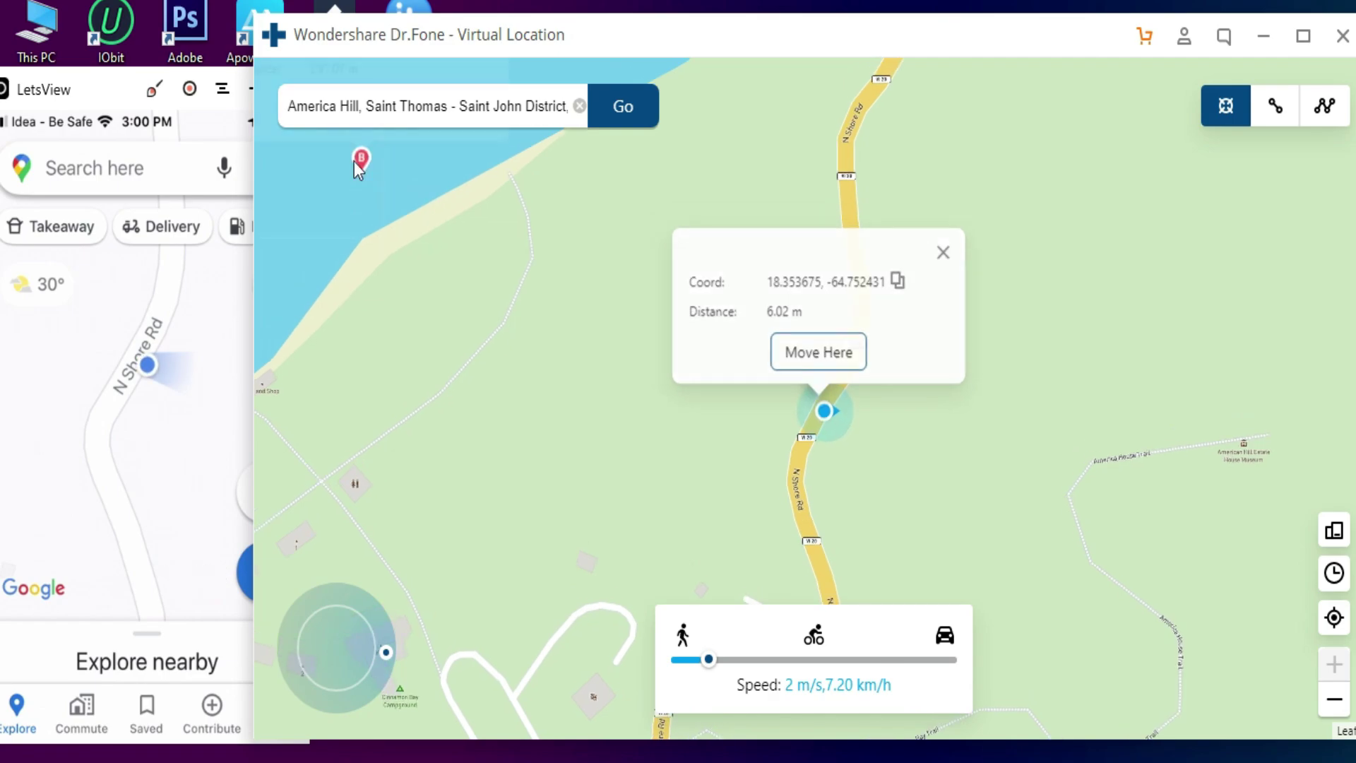
{"action": "left_click", "coordinate": [405, 187]}
{"action": "left_click", "coordinate": [852, 417]}
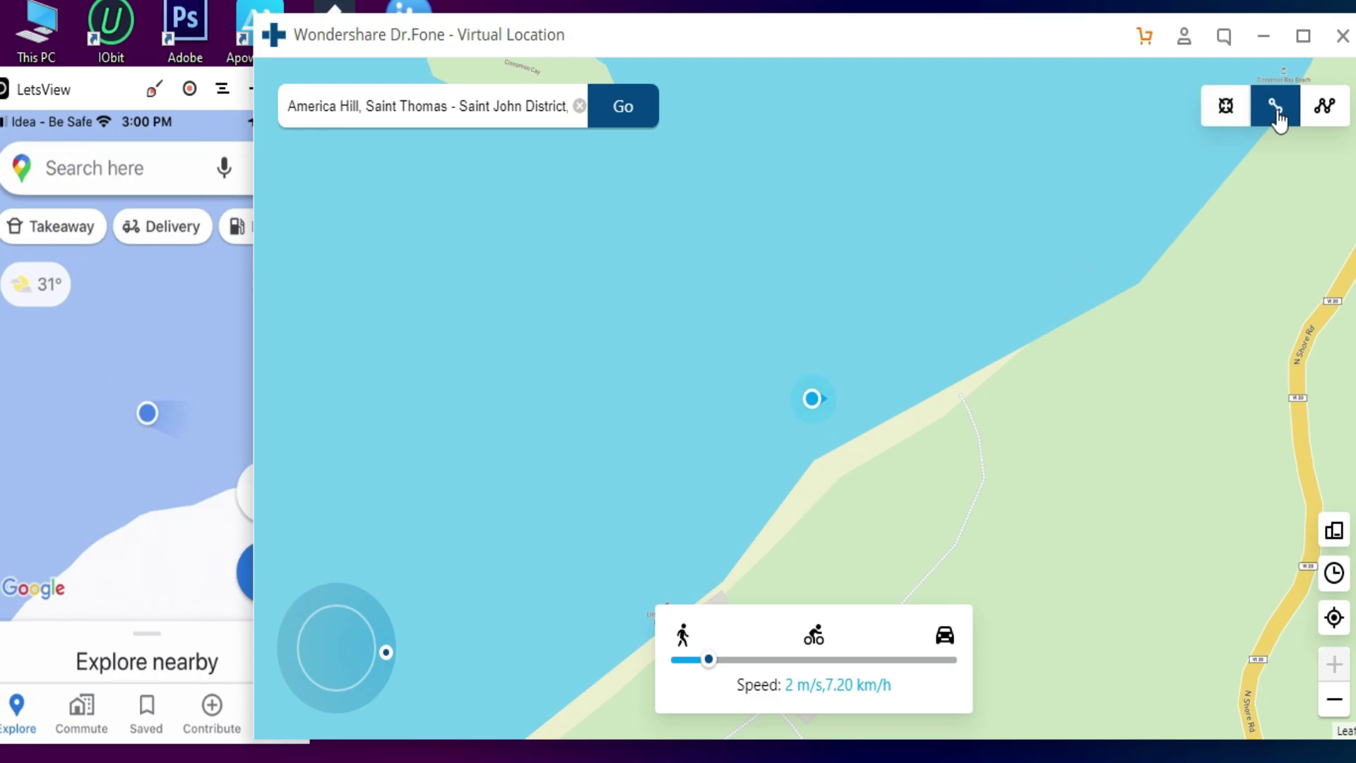
Step: Plan a one-stop route from the shore to N Shore Rd and start moving at 2 m/s
{"action": "left_click", "coordinate": [897, 455]}
{"action": "left_click", "coordinate": [1302, 423]}
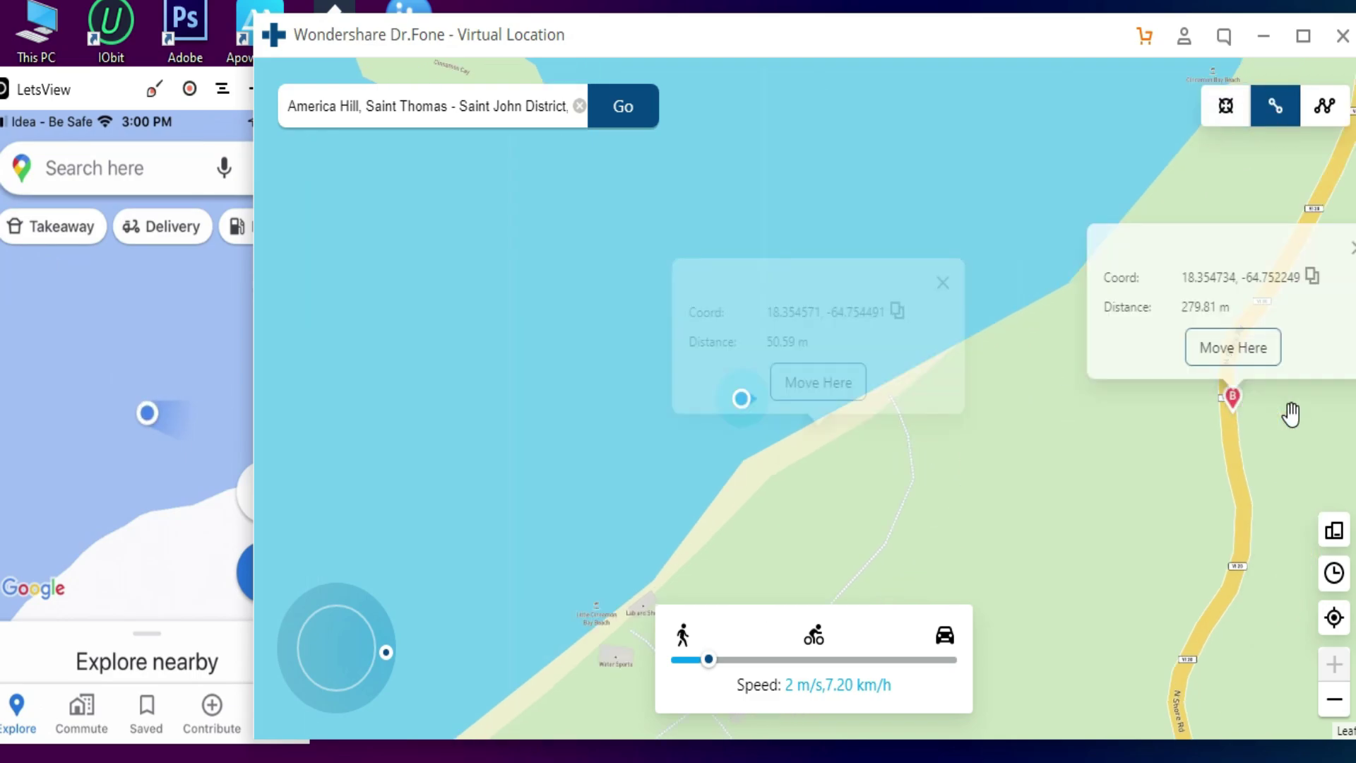
{"action": "left_click", "coordinate": [1233, 346]}
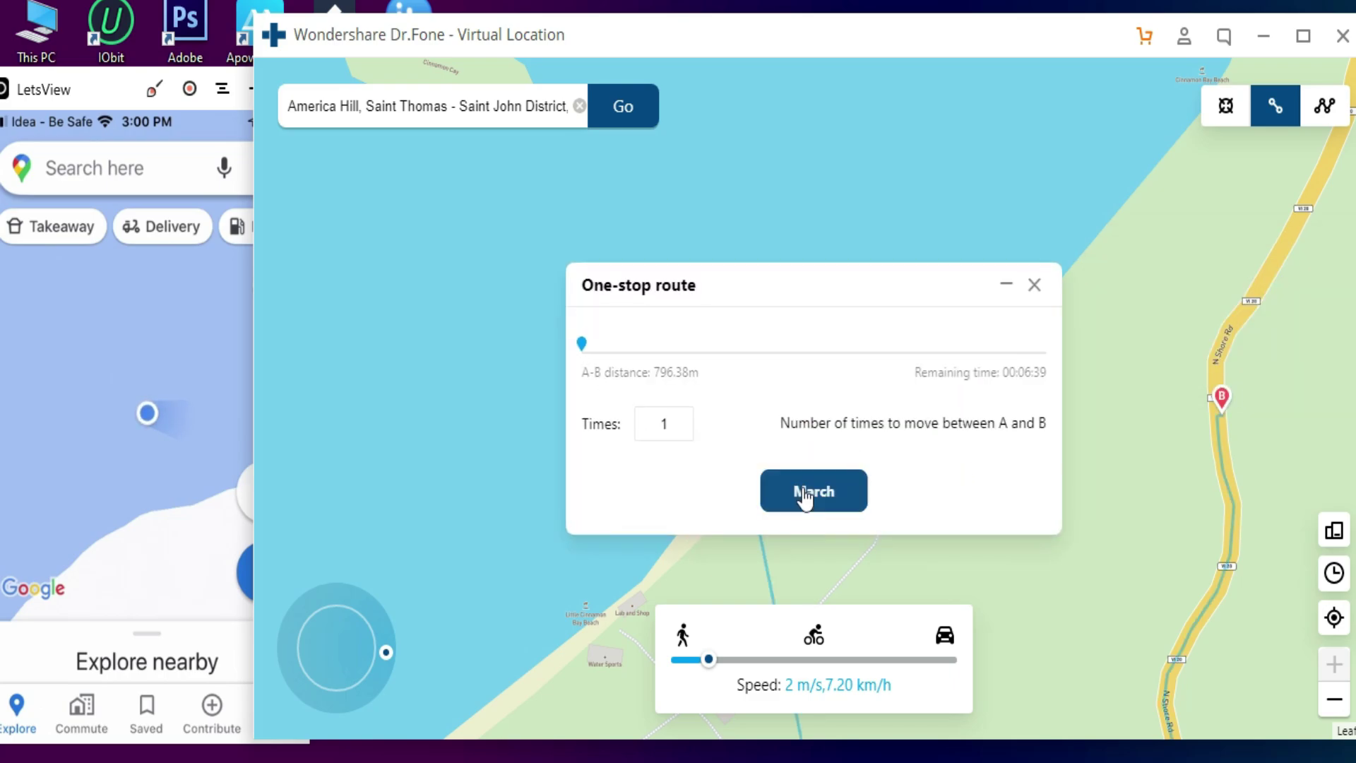
{"action": "left_click", "coordinate": [805, 492]}
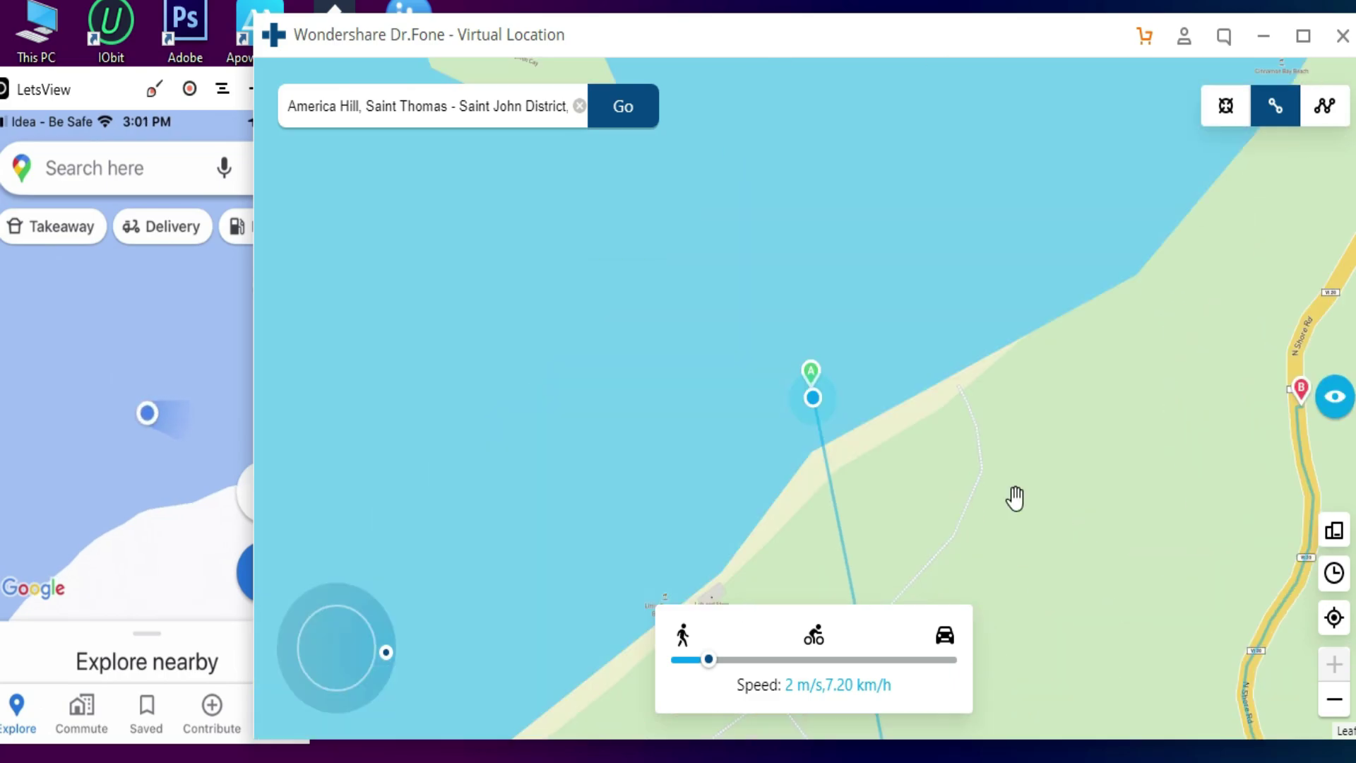
{"action": "left_click_drag", "start_coordinate": [1014, 498], "coordinate": [769, 132]}
{"action": "mouse_move", "coordinate": [987, 621]}
{"action": "left_mouse_down"}
{"action": "mouse_move", "coordinate": [781, 151]}
{"action": "mouse_move", "coordinate": [539, 277]}
{"action": "left_mouse_up"}
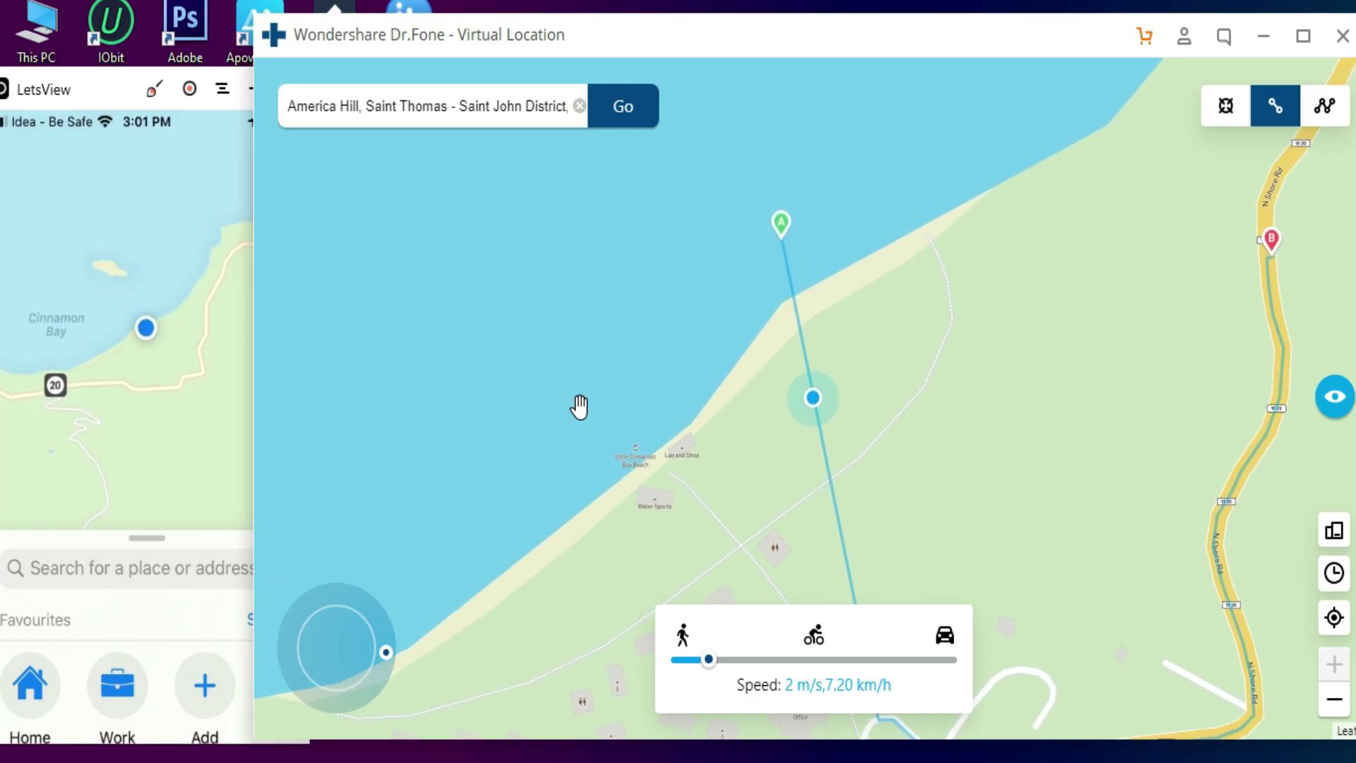
Step: Pause the running one-stop route, quit it, and confirm clearing it
{"action": "left_click_drag", "start_coordinate": [792, 684], "coordinate": [944, 696]}
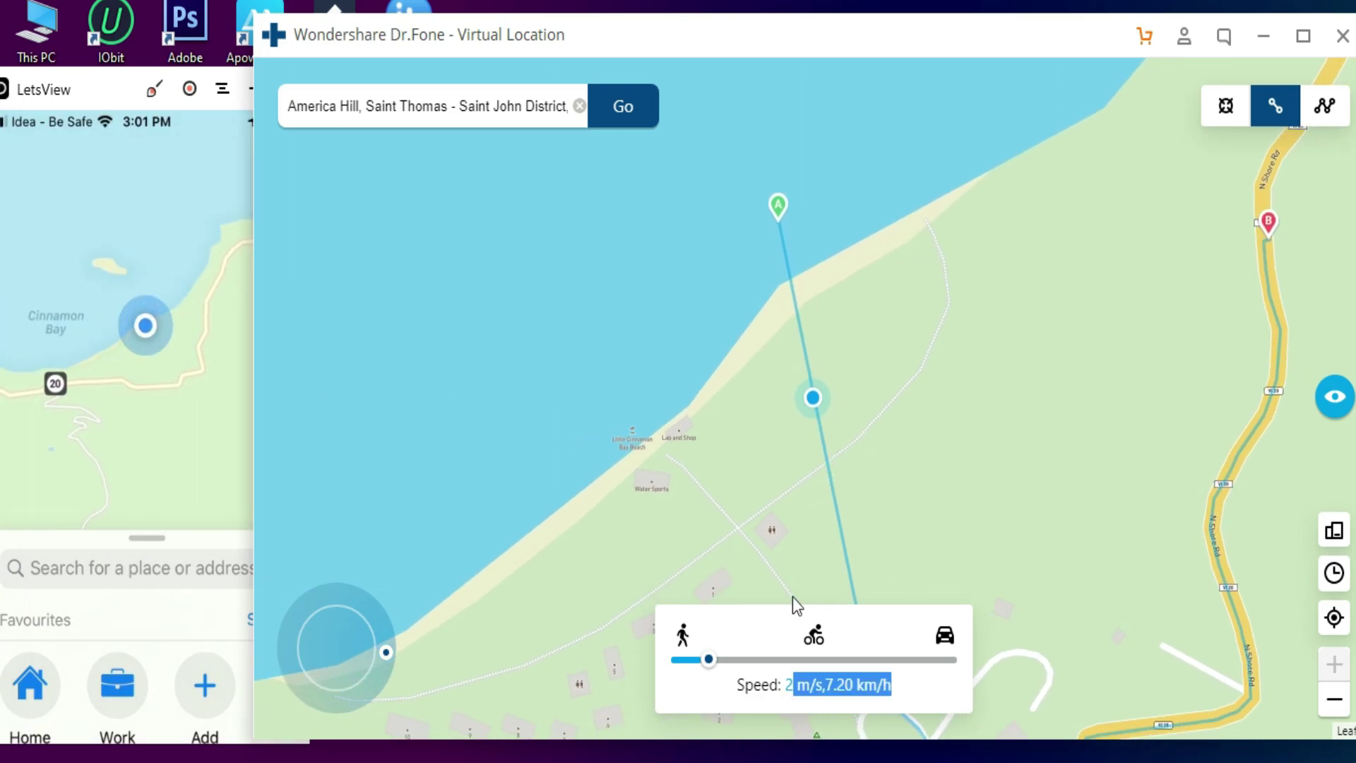
{"action": "left_click", "coordinate": [1275, 106]}
{"action": "left_click", "coordinate": [813, 490]}
{"action": "left_click", "coordinate": [1034, 284]}
{"action": "left_click", "coordinate": [837, 456]}
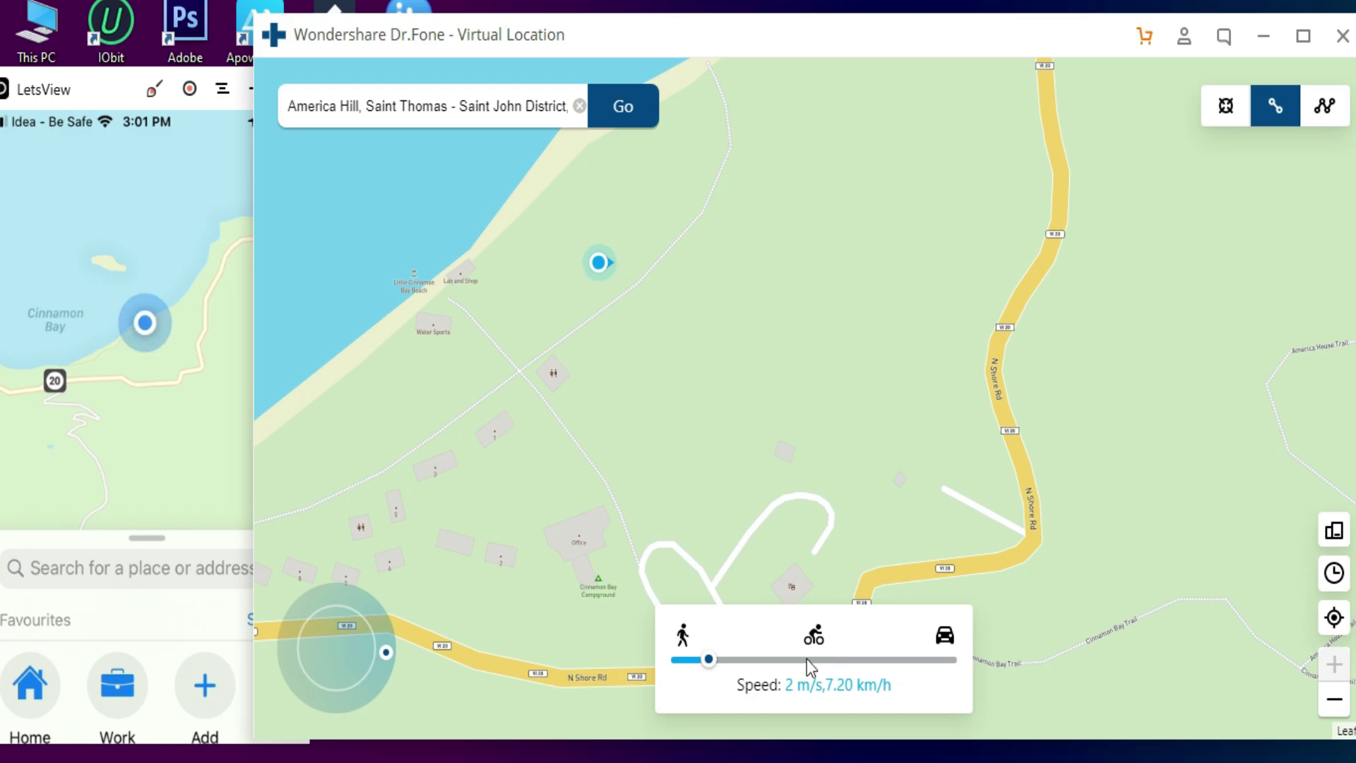
Step: Set speed to 4.3 m/s and start a new one-stop route to a road destination
{"action": "left_click_drag", "start_coordinate": [848, 660], "coordinate": [778, 660]}
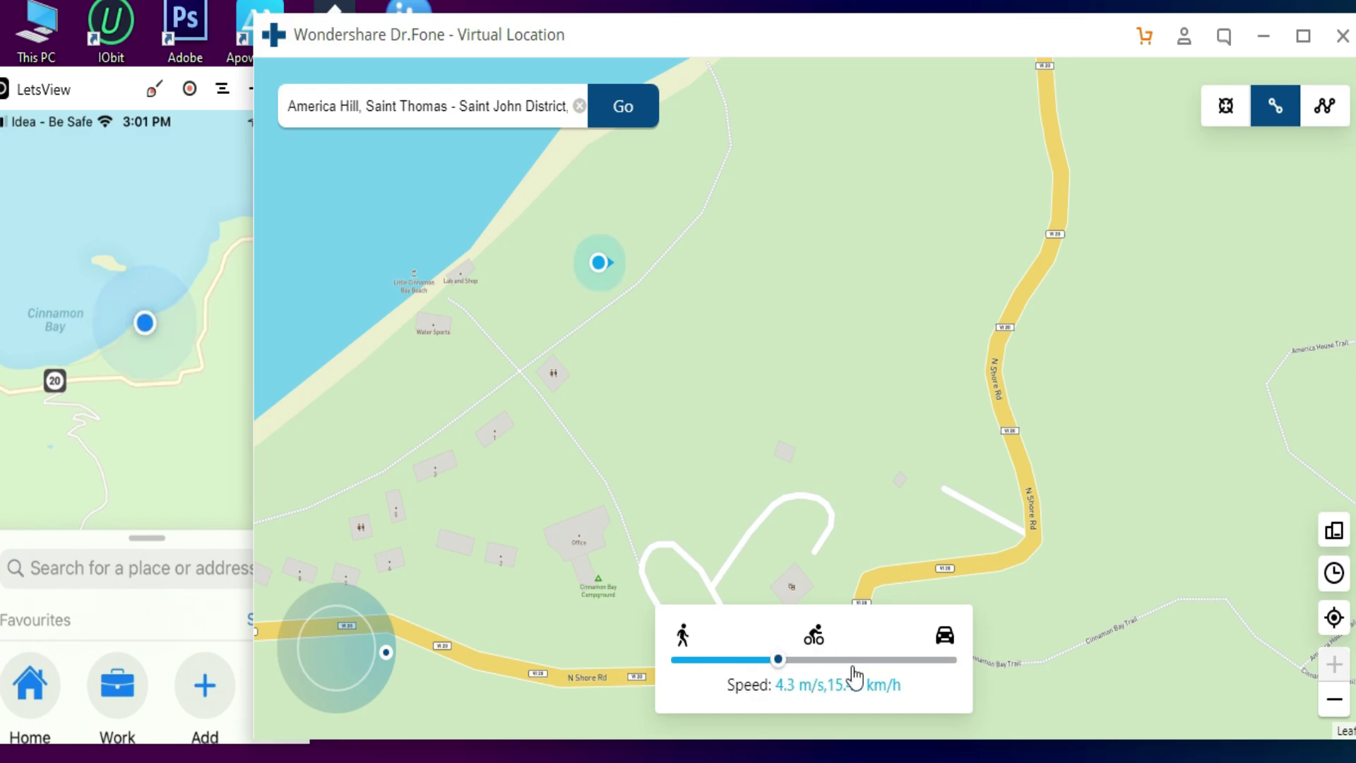
{"action": "left_click", "coordinate": [936, 577]}
{"action": "left_click", "coordinate": [935, 511]}
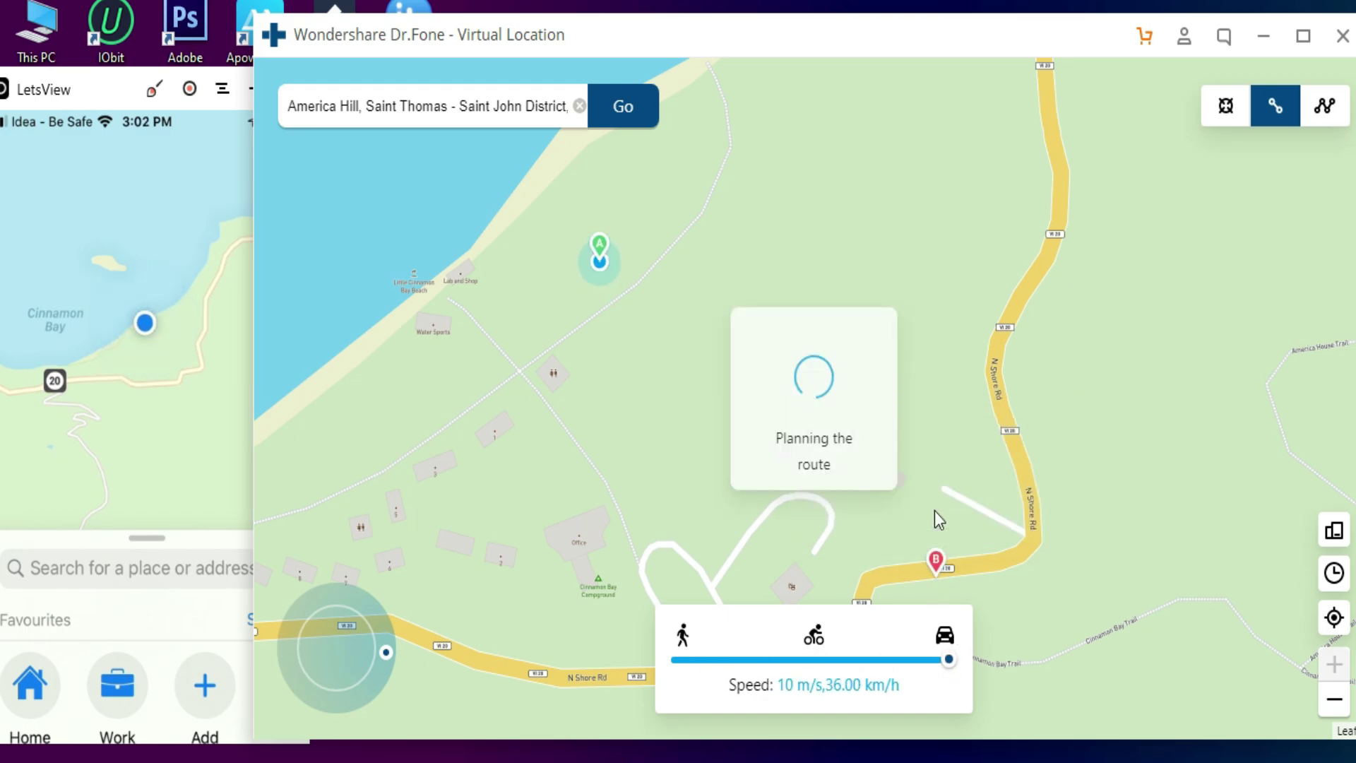
{"action": "left_click", "coordinate": [813, 492]}
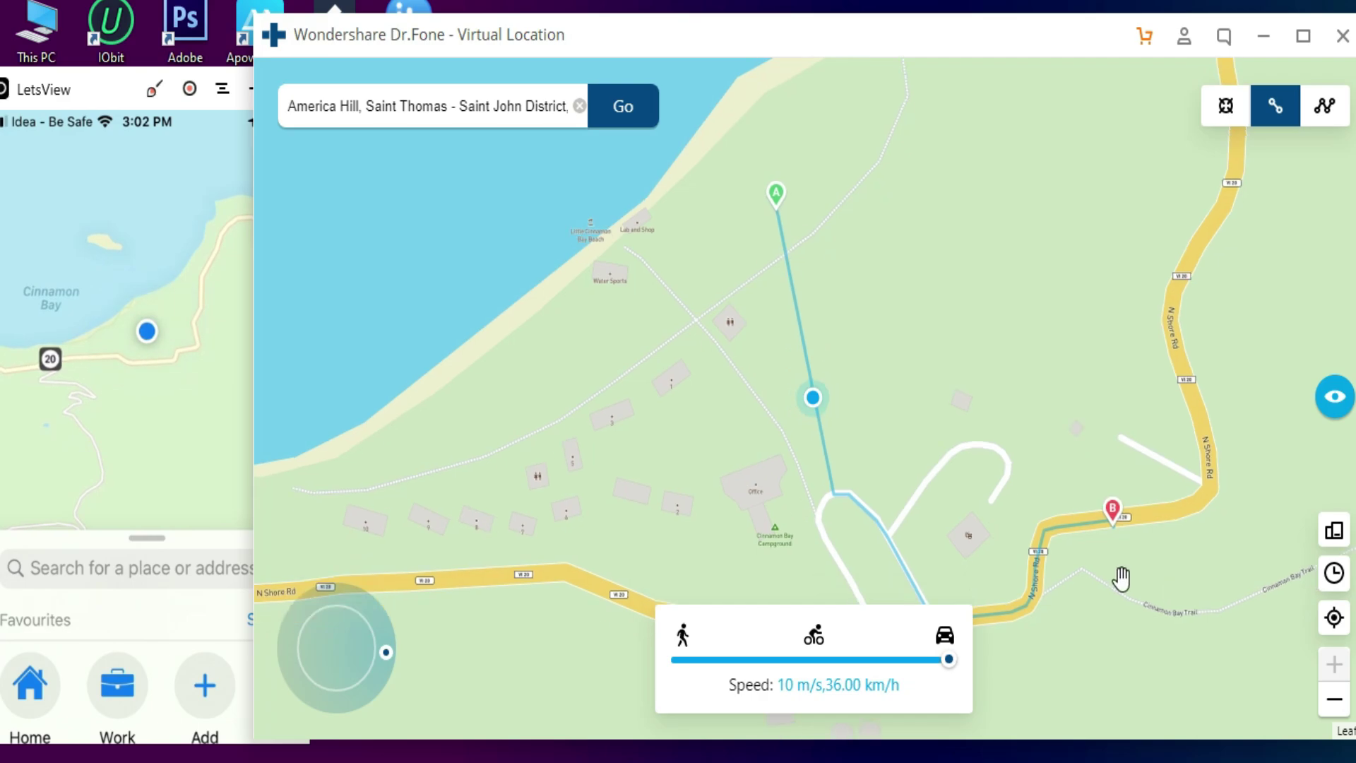
Step: Pause that route near Cinnamon Bay Campground, then quit and confirm with Yes
{"action": "left_click", "coordinate": [1275, 106]}
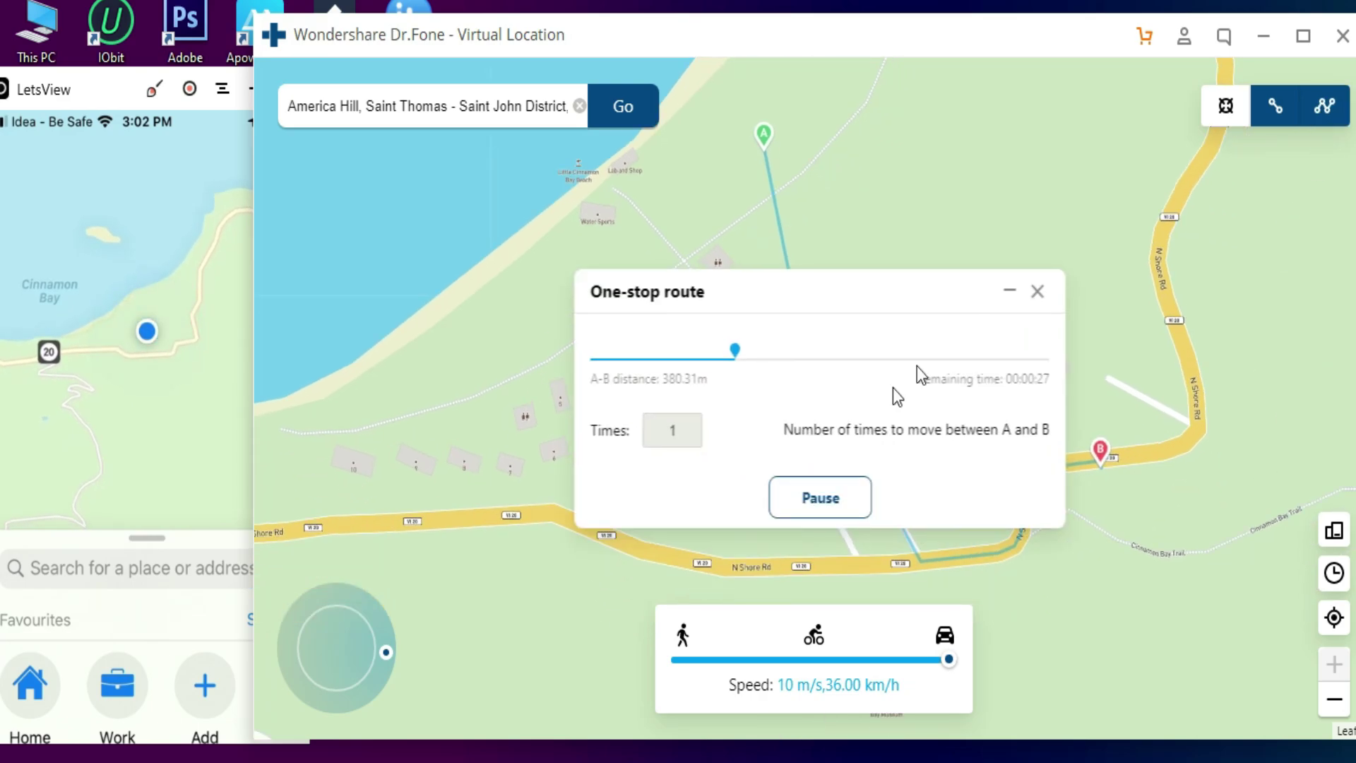
{"action": "left_click", "coordinate": [813, 492]}
{"action": "left_click", "coordinate": [1034, 285]}
{"action": "left_click", "coordinate": [835, 451]}
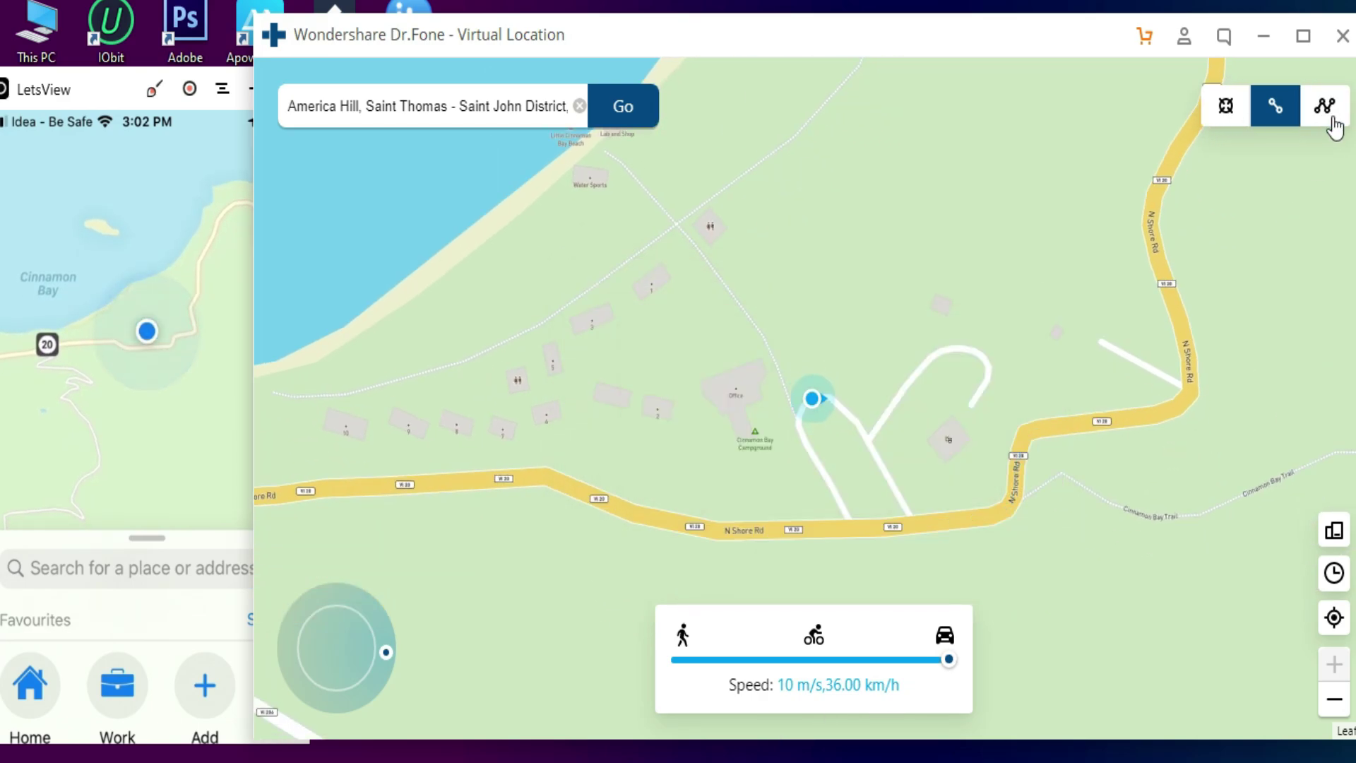
Step: Plot a three-stop triangular route beside N Shore Rd and start it at 5.6 m/s
{"action": "left_click", "coordinate": [849, 503]}
{"action": "left_click", "coordinate": [1029, 410]}
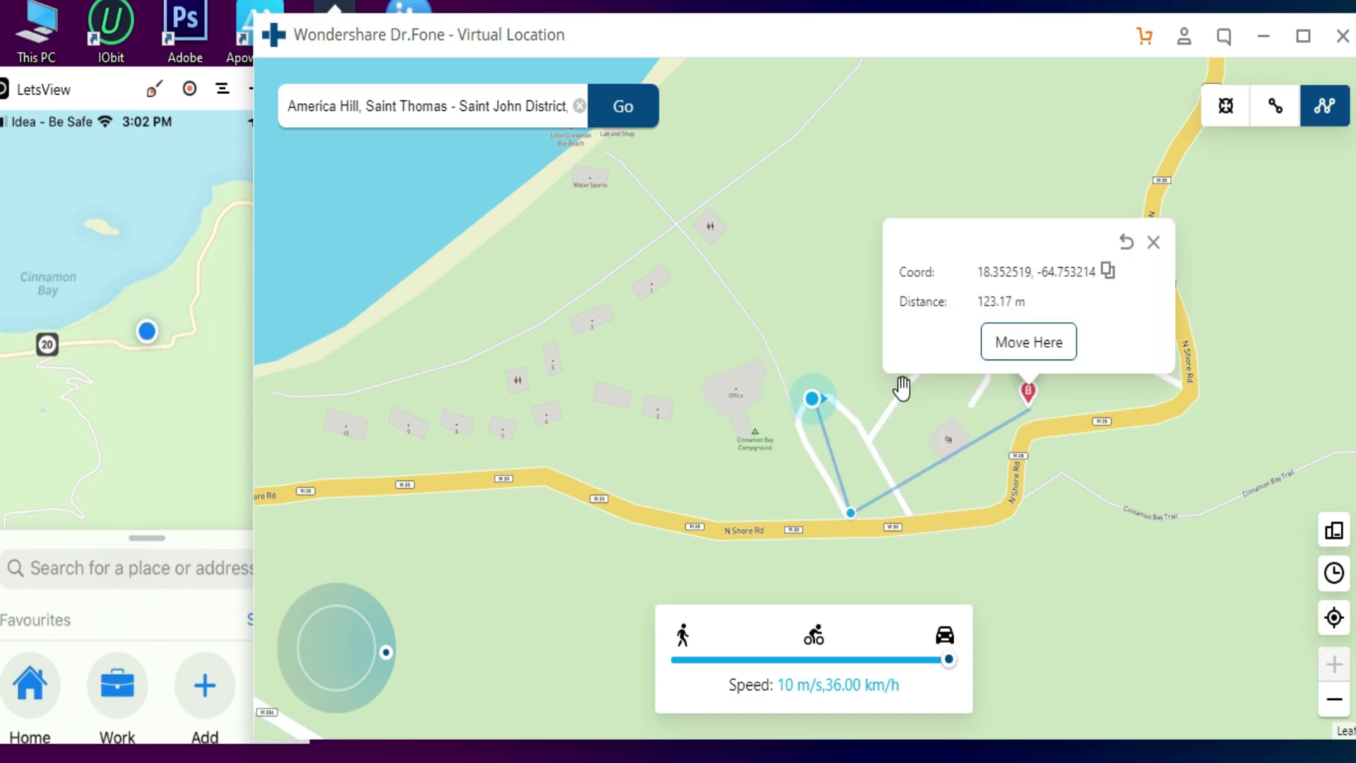
{"action": "left_click", "coordinate": [820, 400]}
{"action": "left_click", "coordinate": [820, 332]}
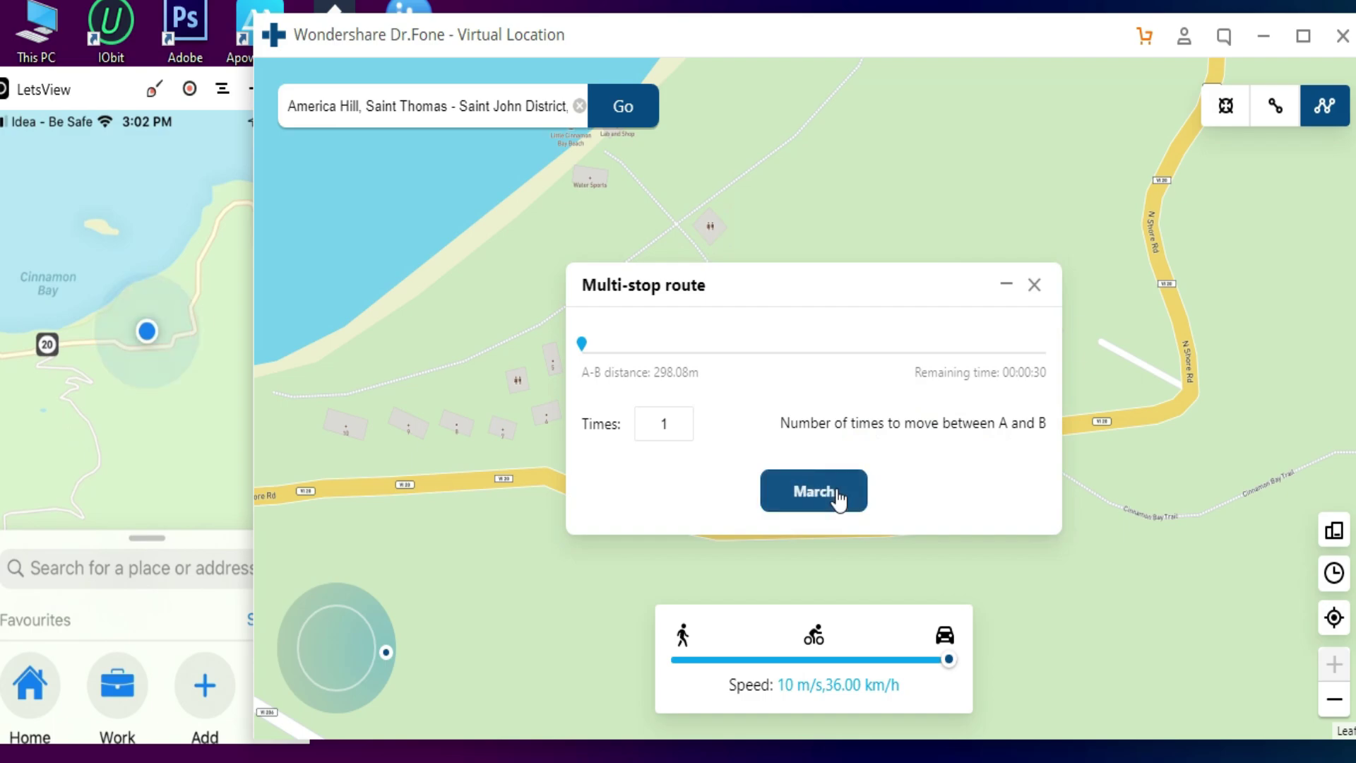
{"action": "left_click_drag", "start_coordinate": [867, 668], "coordinate": [817, 660]}
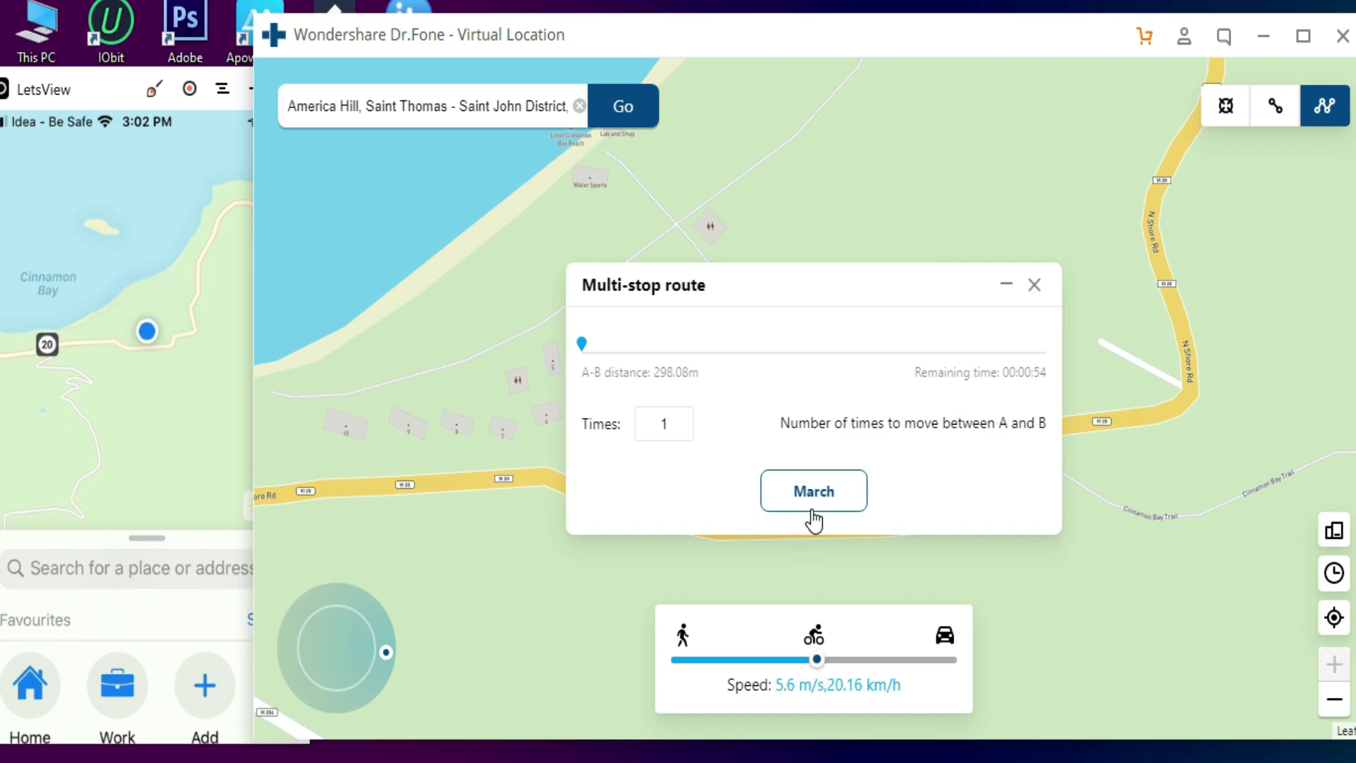
{"action": "left_click", "coordinate": [814, 503]}
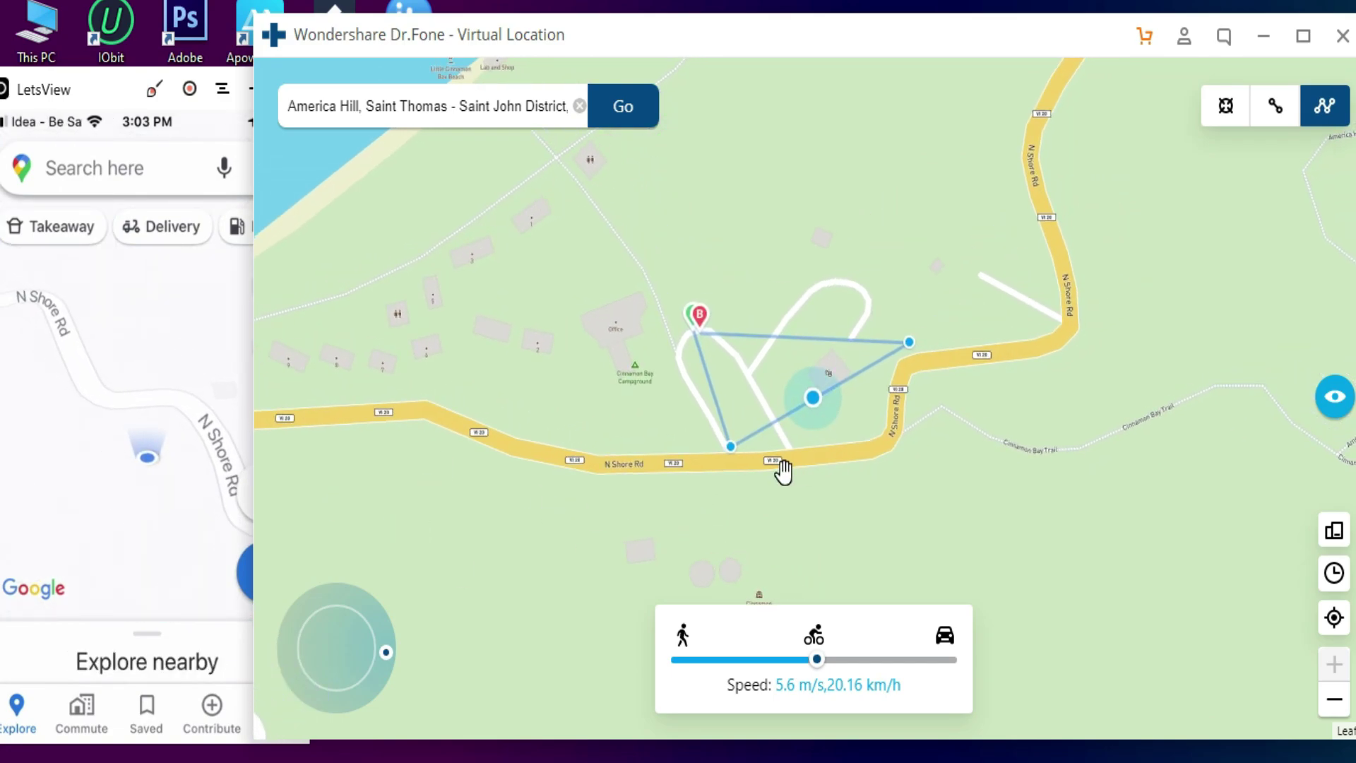
Step: Search 'india new delhi' in the address box and select New Delhi, Delhi, India
{"action": "left_click", "coordinate": [578, 106]}
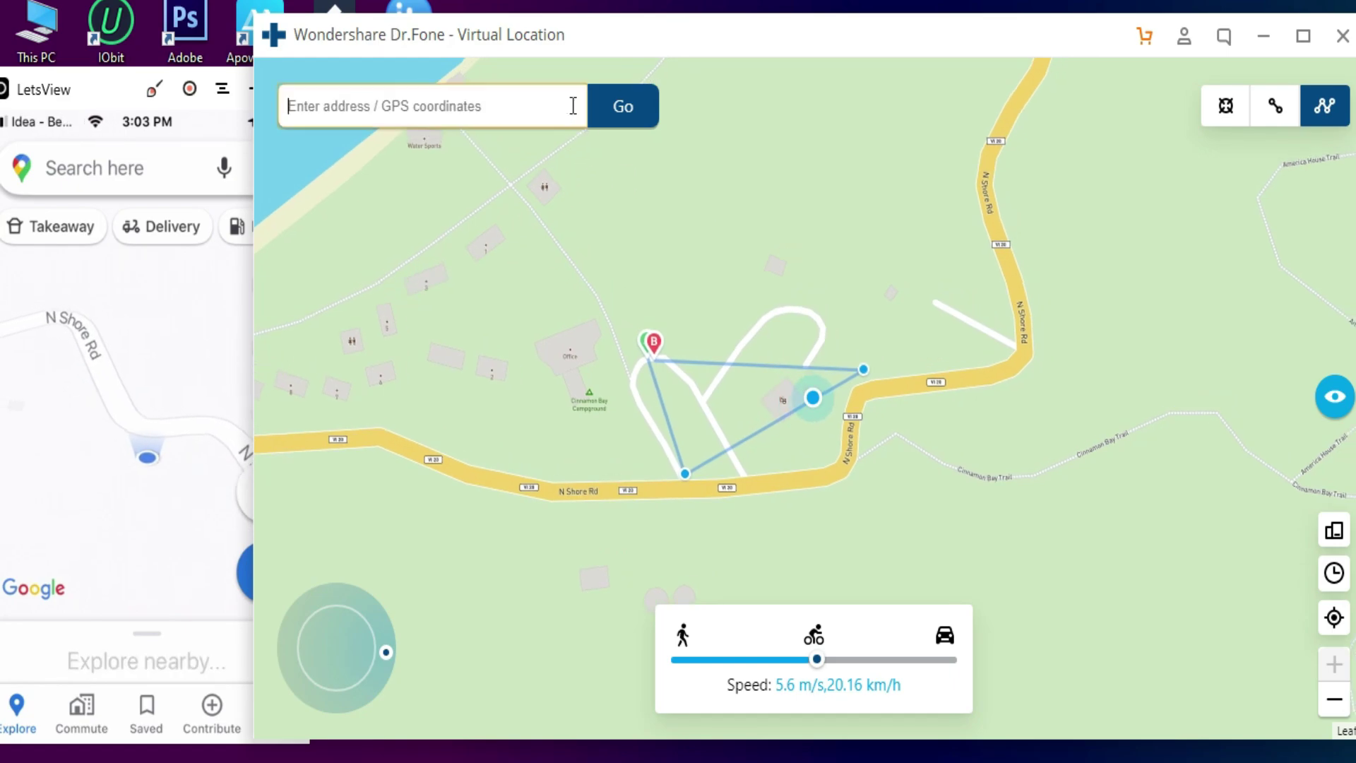
{"action": "type", "text": "india"}
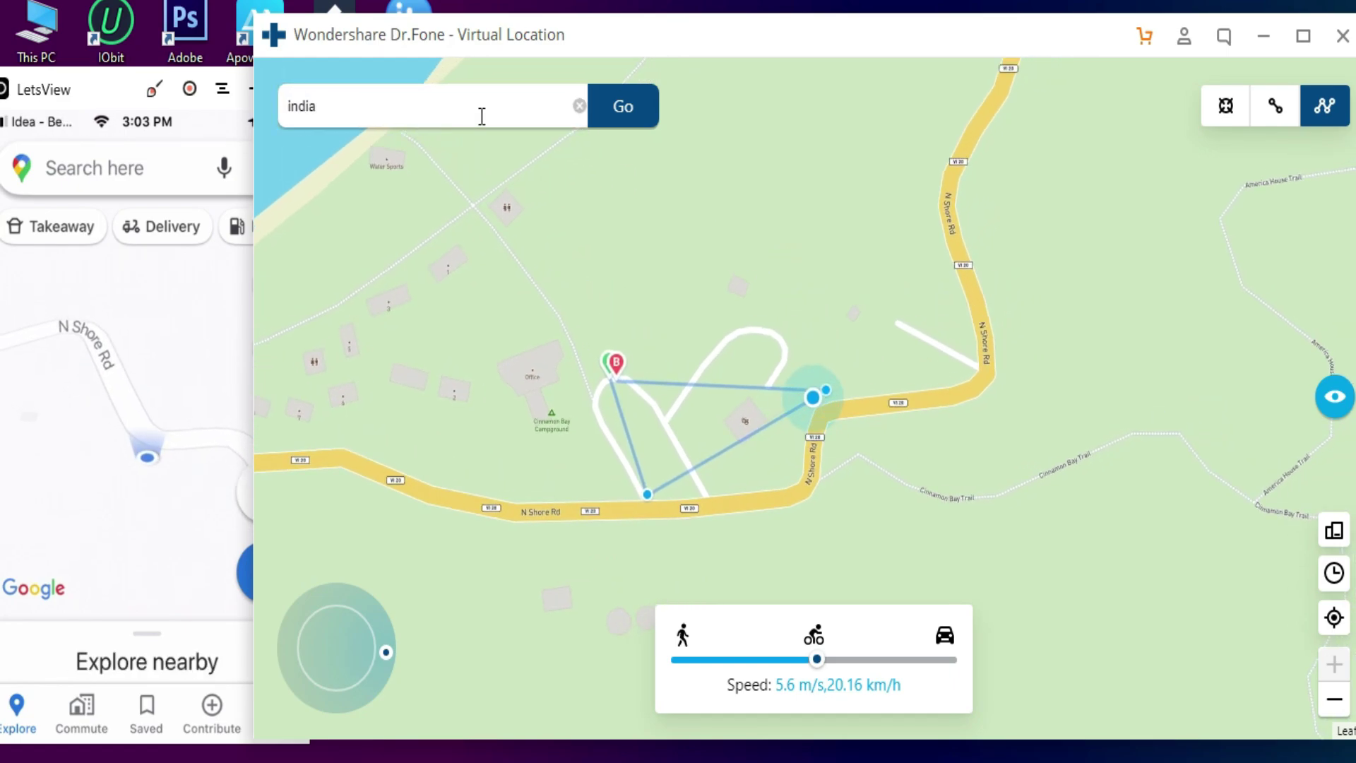
{"action": "type", "text": " new delhi"}
{"action": "left_click", "coordinate": [367, 149]}
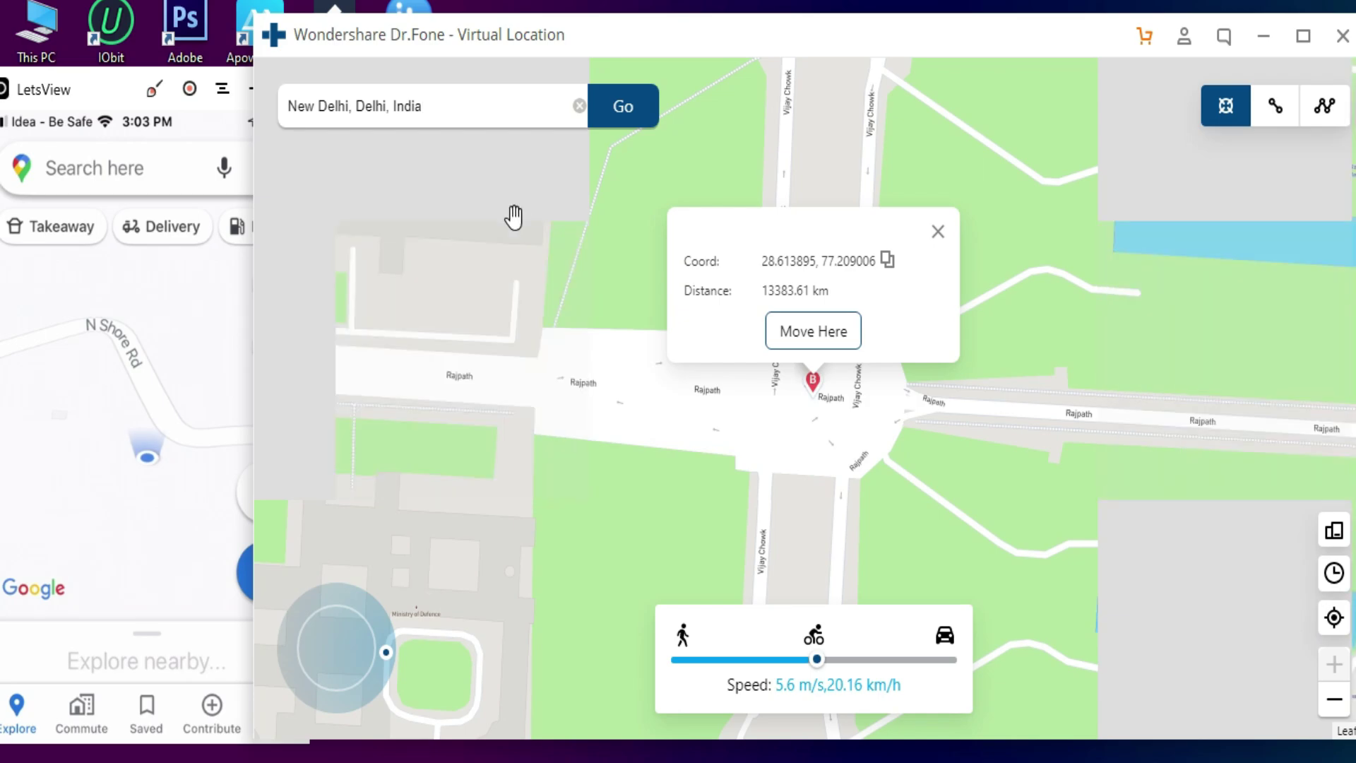
Step: Recentre the mirrored phone's map, then teleport to New Delhi's Rajpath despite the warning
{"action": "left_click", "coordinate": [231, 519]}
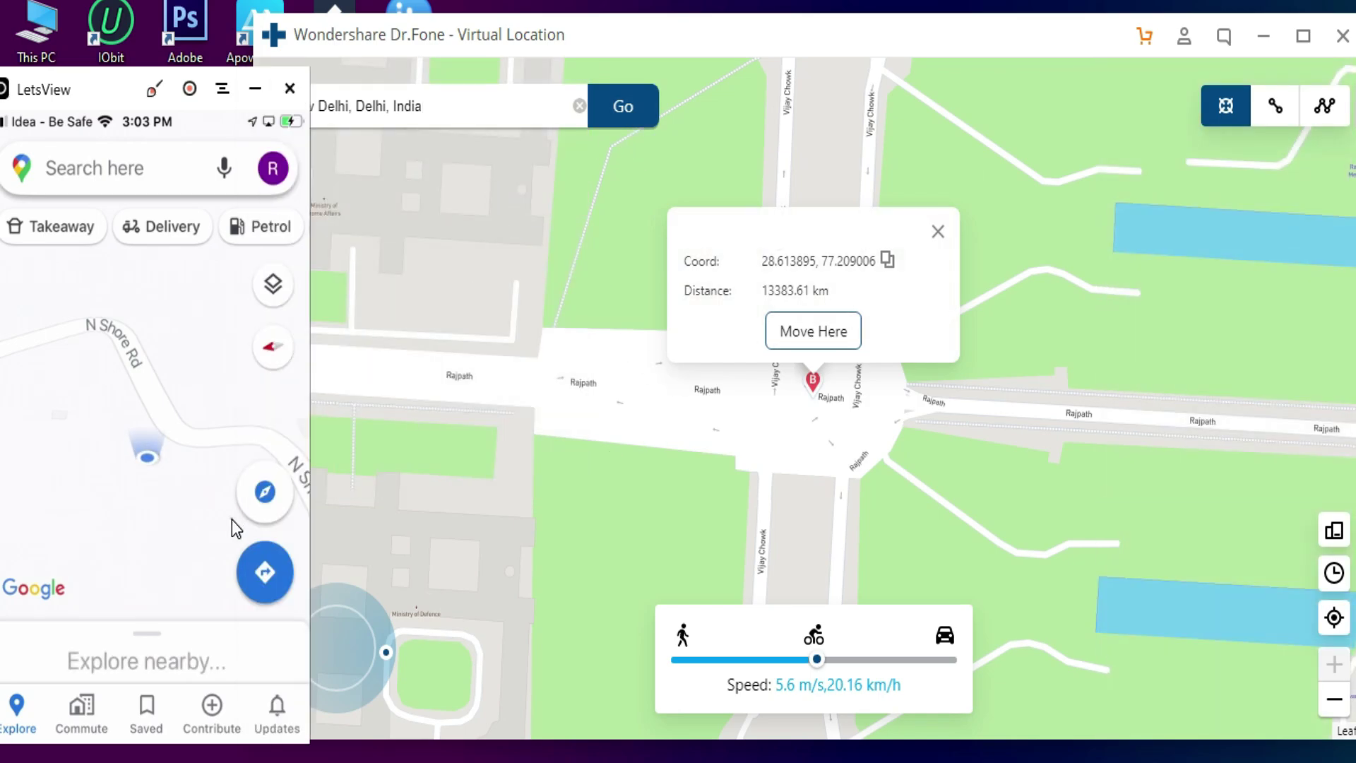
{"action": "left_click", "coordinate": [264, 500]}
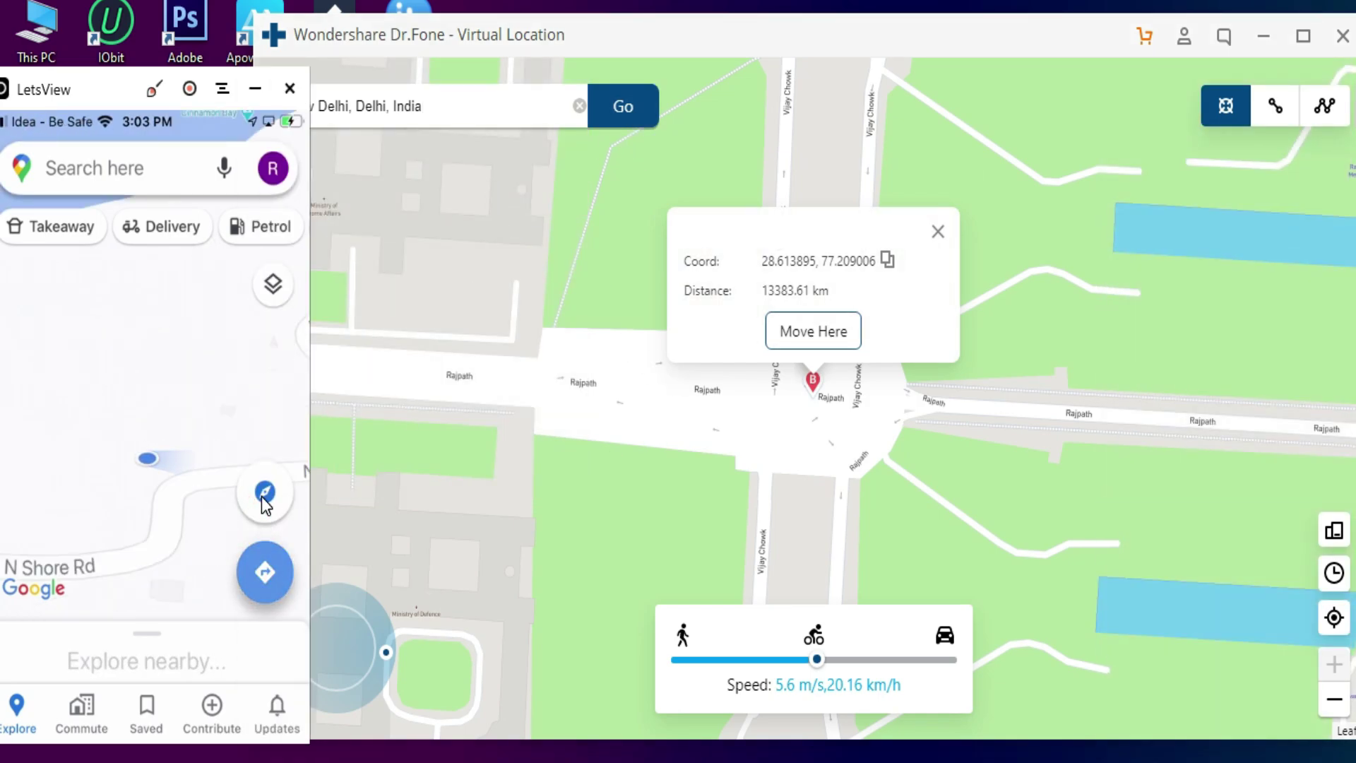
{"action": "left_click", "coordinate": [262, 498]}
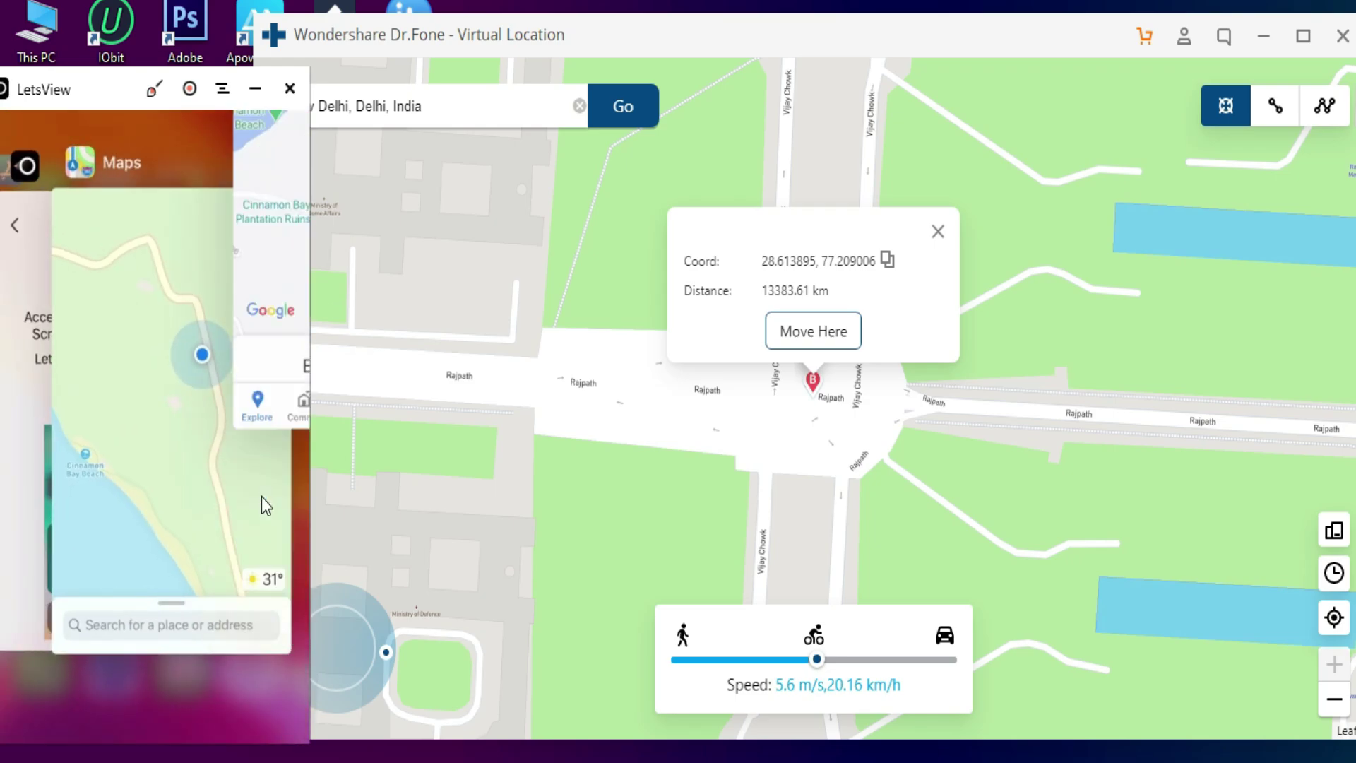
{"action": "left_click", "coordinate": [813, 330]}
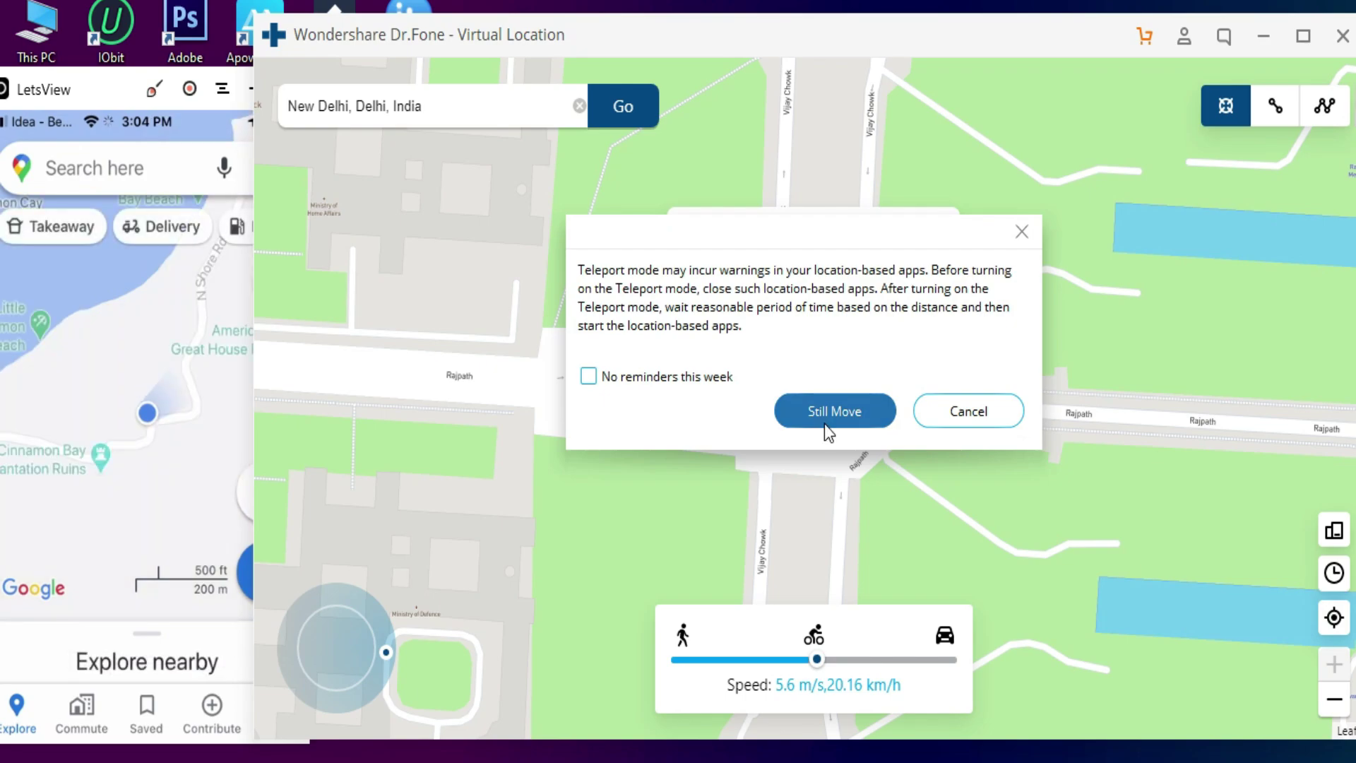
{"action": "left_click", "coordinate": [830, 411]}
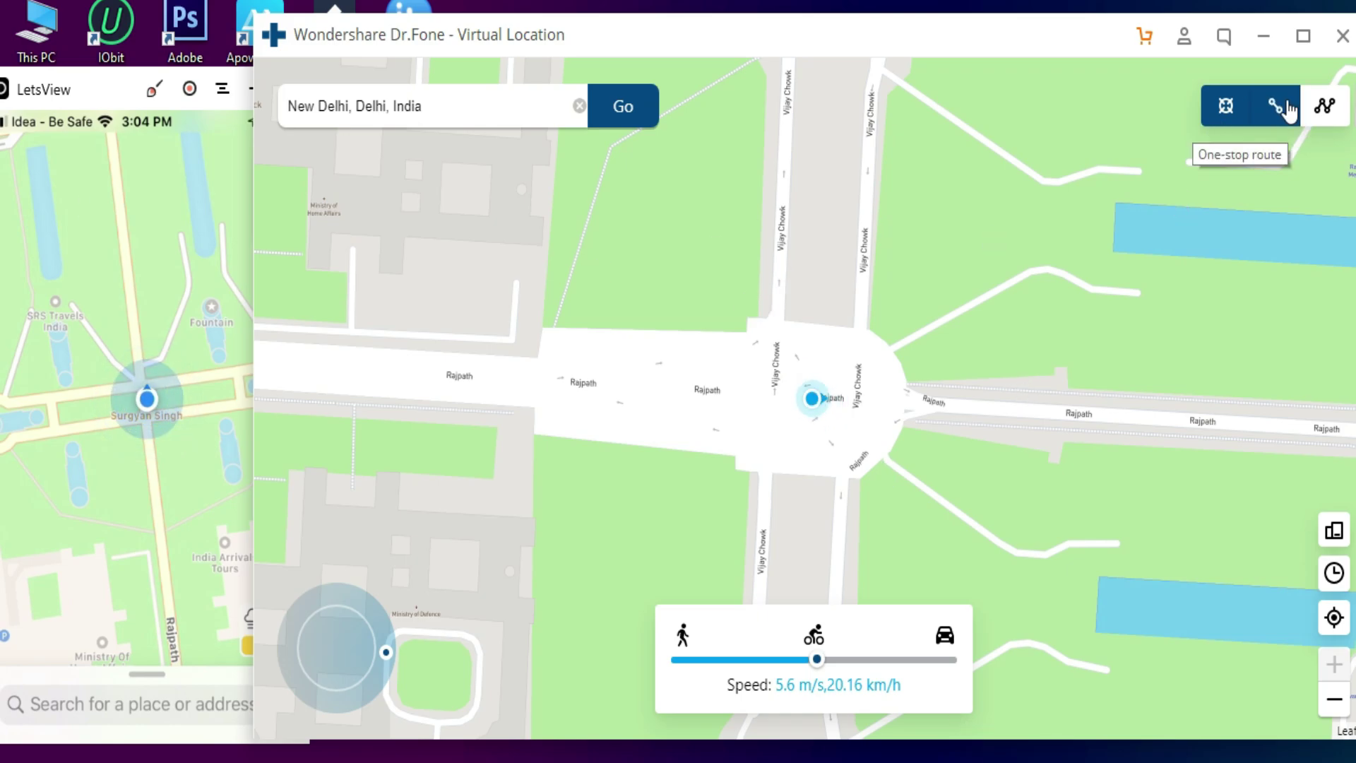
Step: Plan a multi-stop route from Rajpath to the roundabout and start moving along it
{"action": "left_click", "coordinate": [1324, 106]}
{"action": "left_click", "coordinate": [740, 445]}
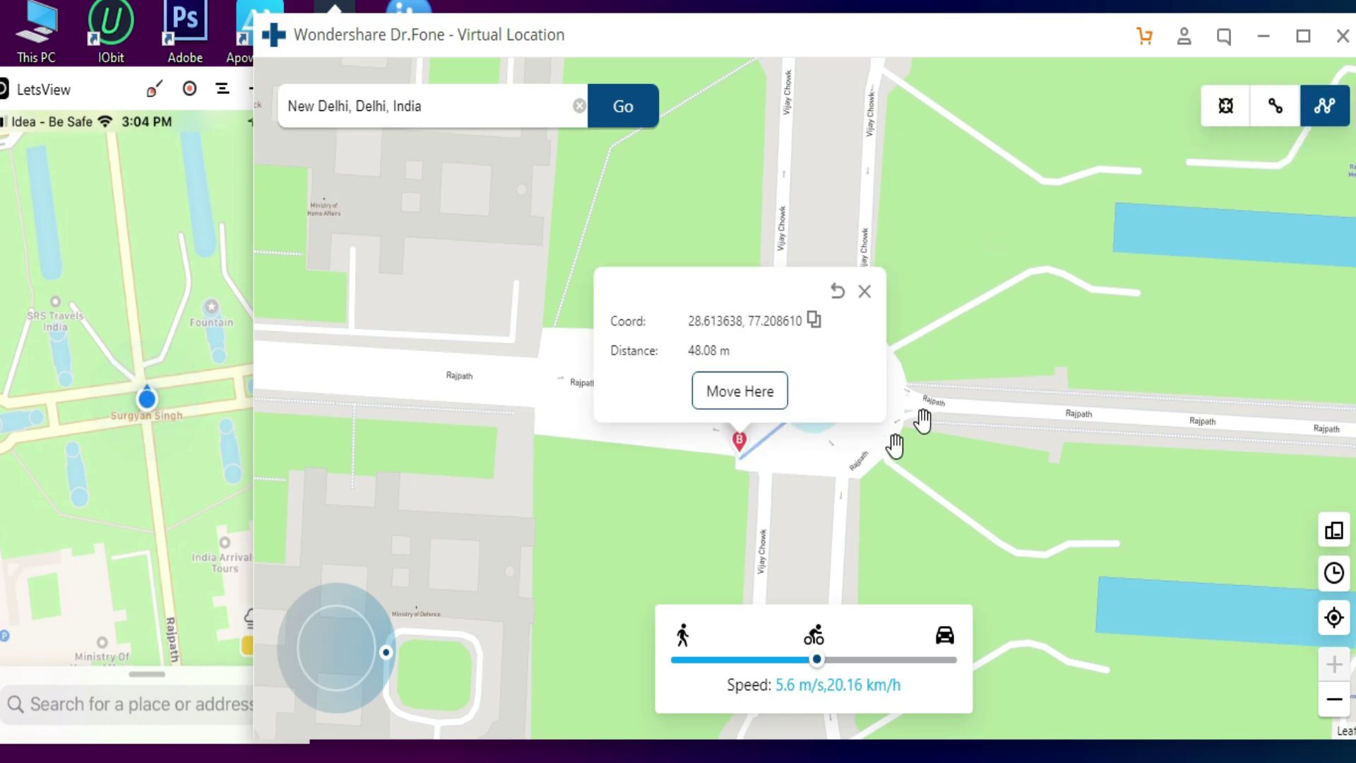
{"action": "left_click", "coordinate": [834, 468]}
{"action": "left_click", "coordinate": [826, 406]}
{"action": "left_click", "coordinate": [836, 492]}
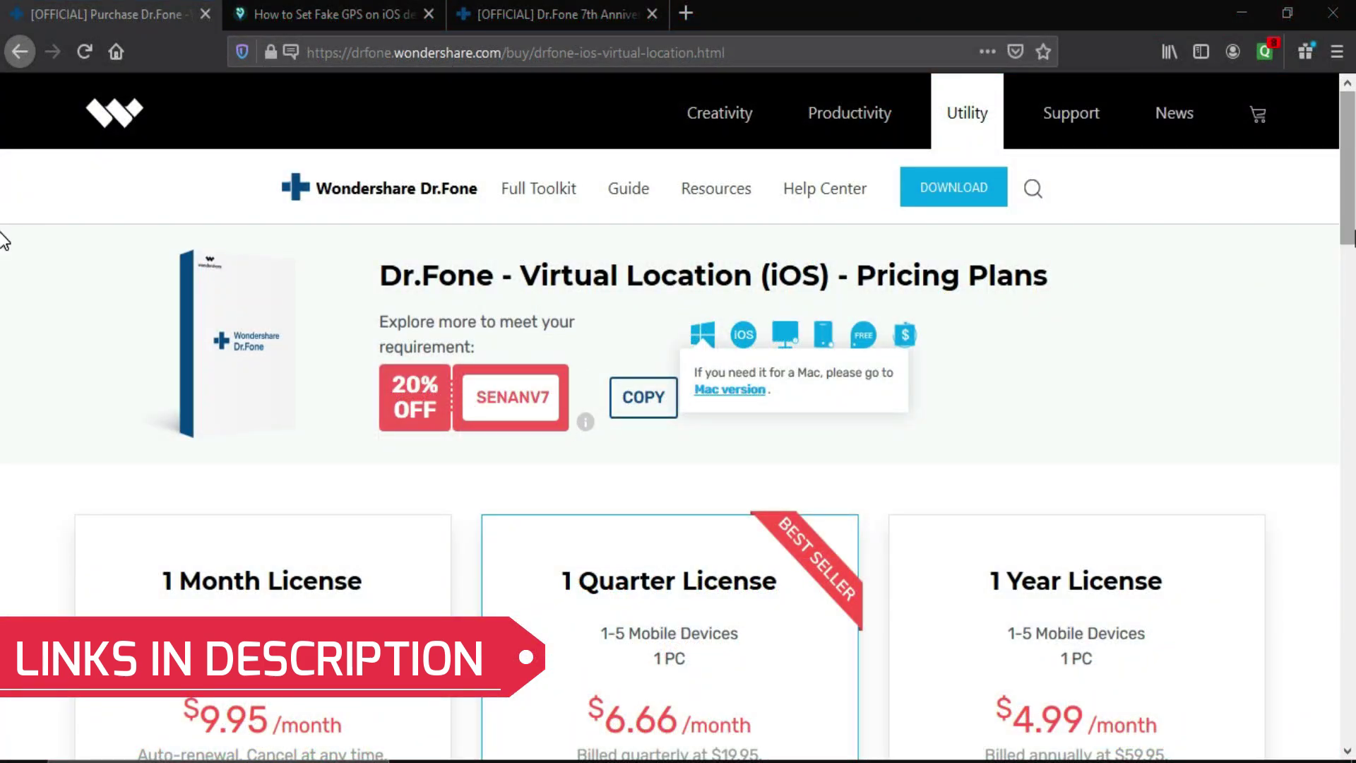
Step: Browse the Dr.Fone pricing plans, then return to the Virtual Location product page
{"action": "left_click", "coordinate": [3, 242]}
{"action": "scroll", "coordinate": [3, 275], "scroll_direction": "down", "scroll_amount": 7}
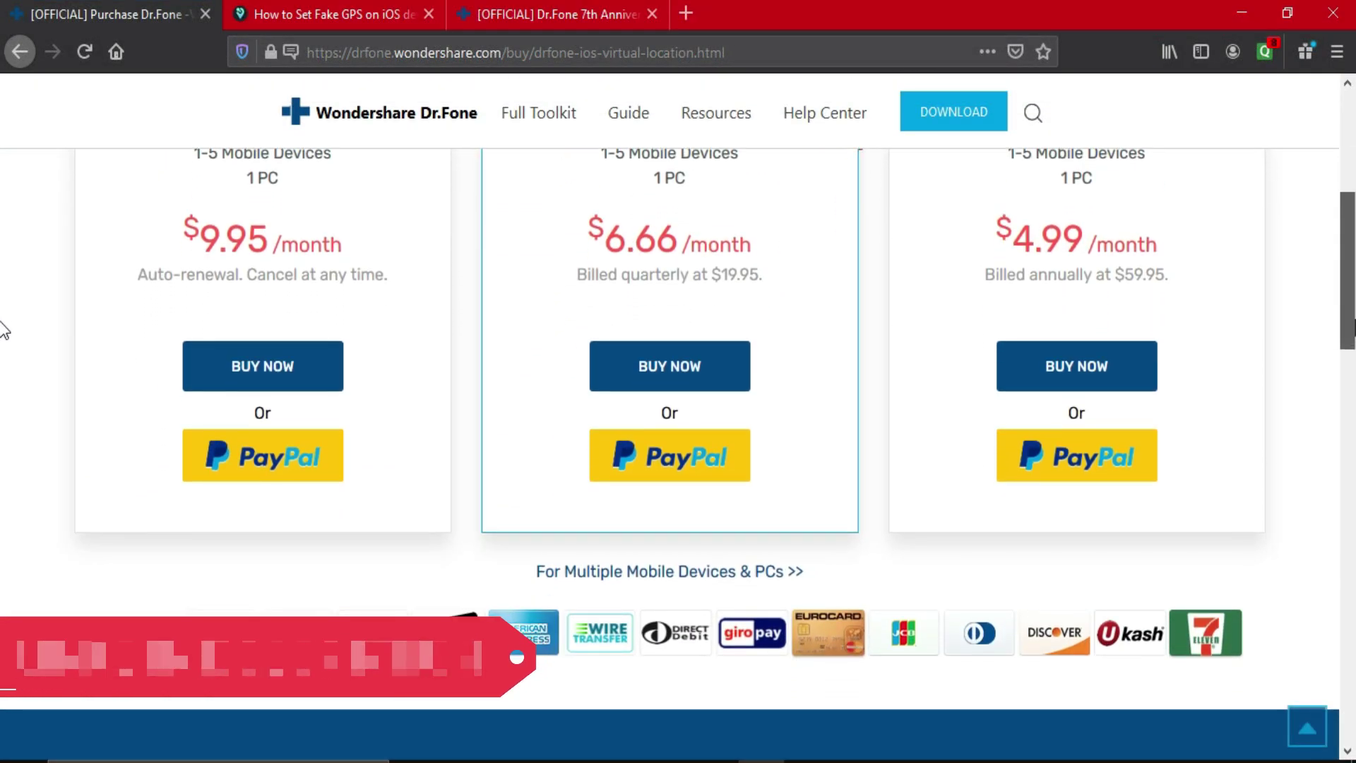
{"action": "scroll", "coordinate": [4, 331], "scroll_direction": "up", "scroll_amount": 6}
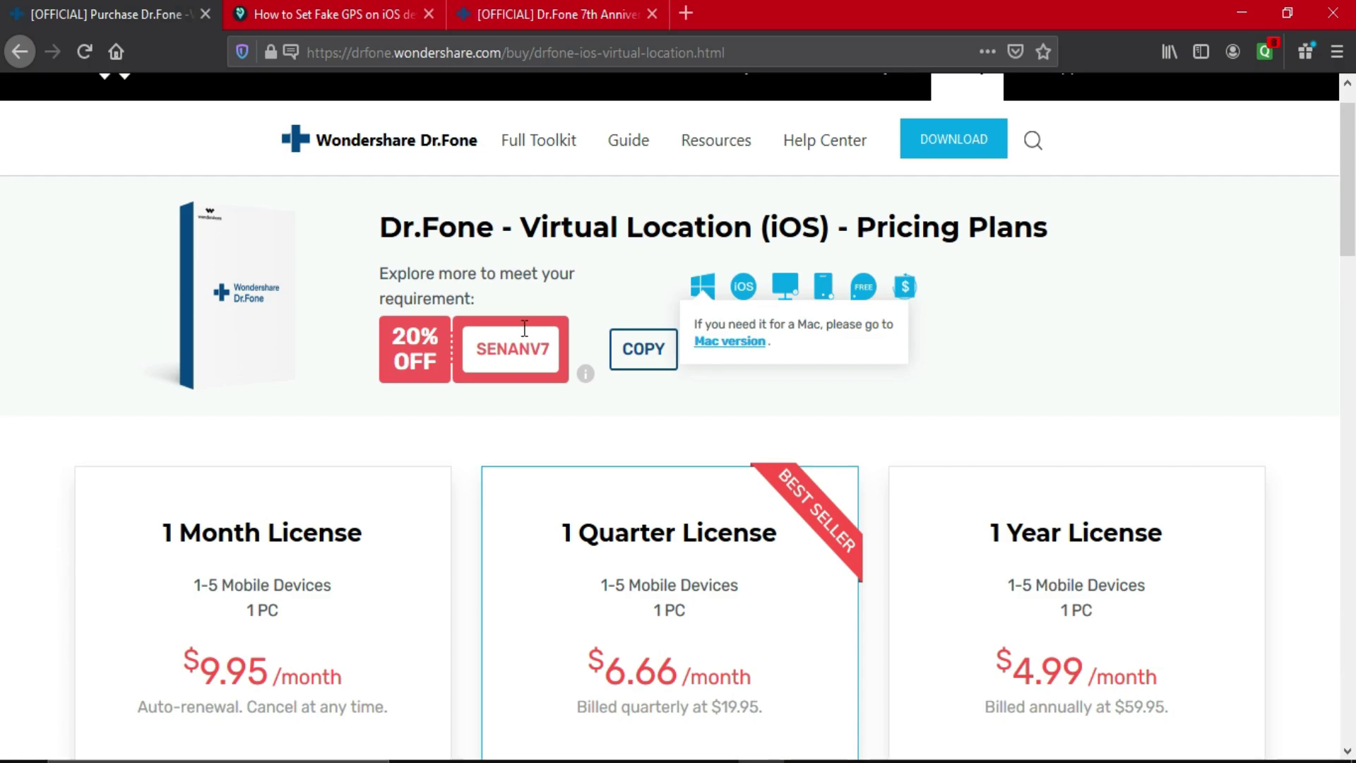
{"action": "left_click", "coordinate": [20, 49]}
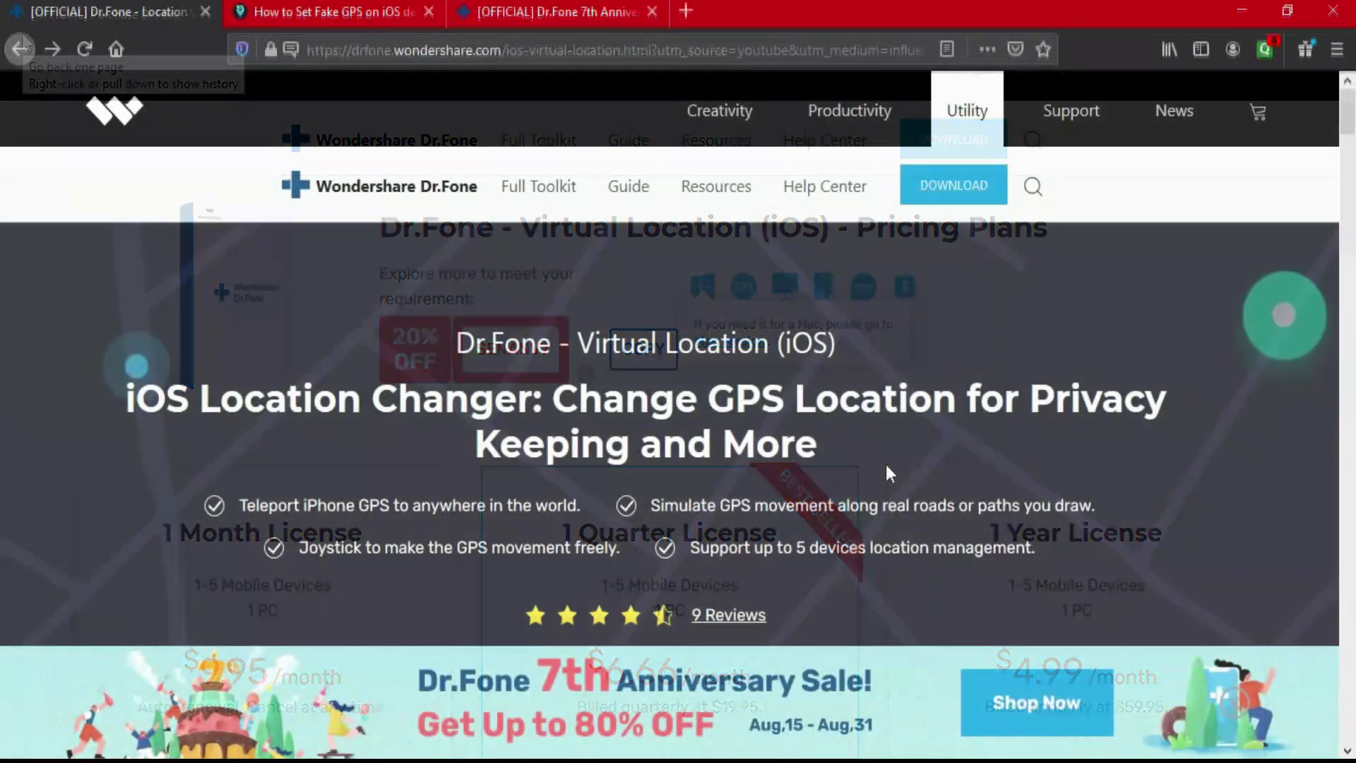